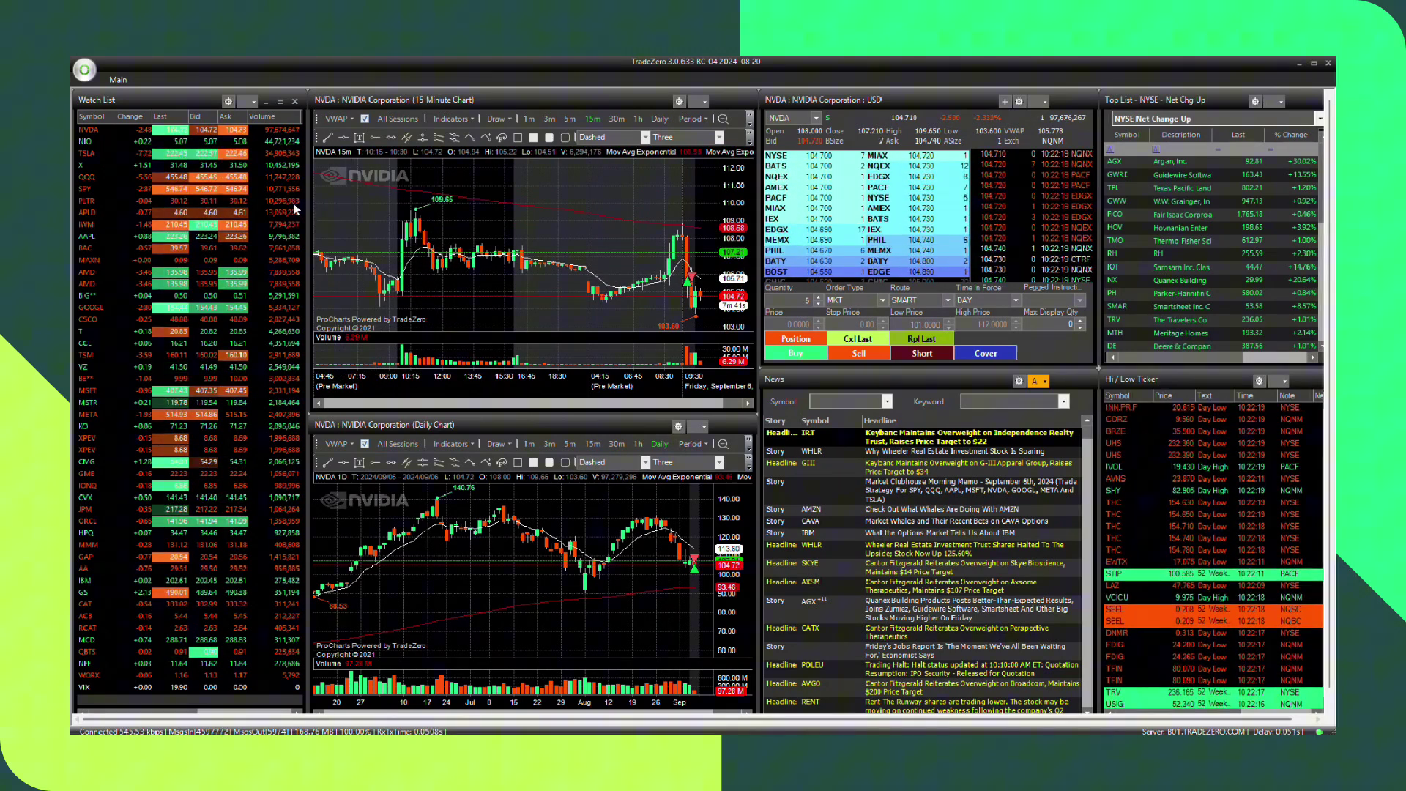
Expand the Main ribbon to reveal order entry, squawk, charts and market depth shortcuts.
left_click(127, 79)
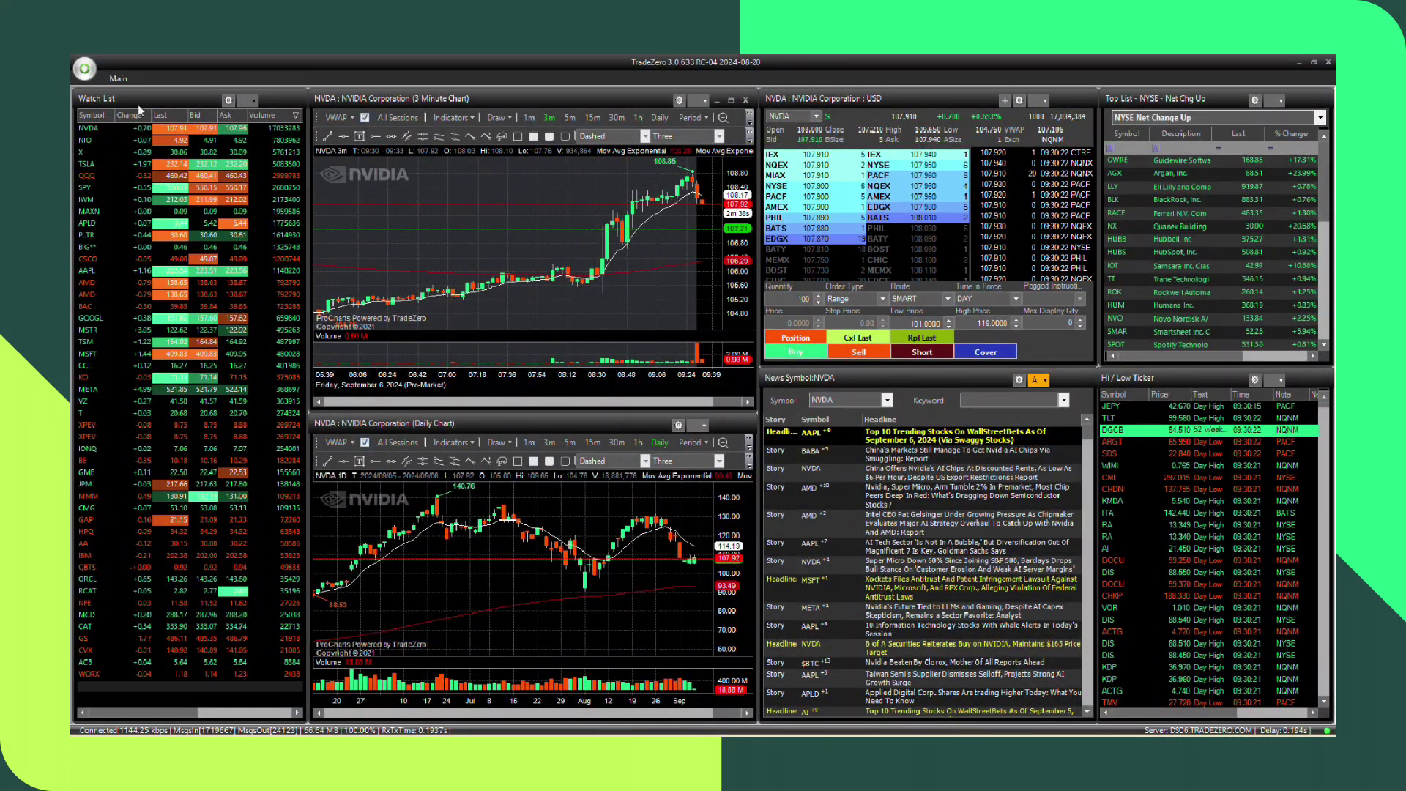
Collapse the ribbon and review the NVIDIA chart's indicator and drawing-tool menus.
left_click(118, 79)
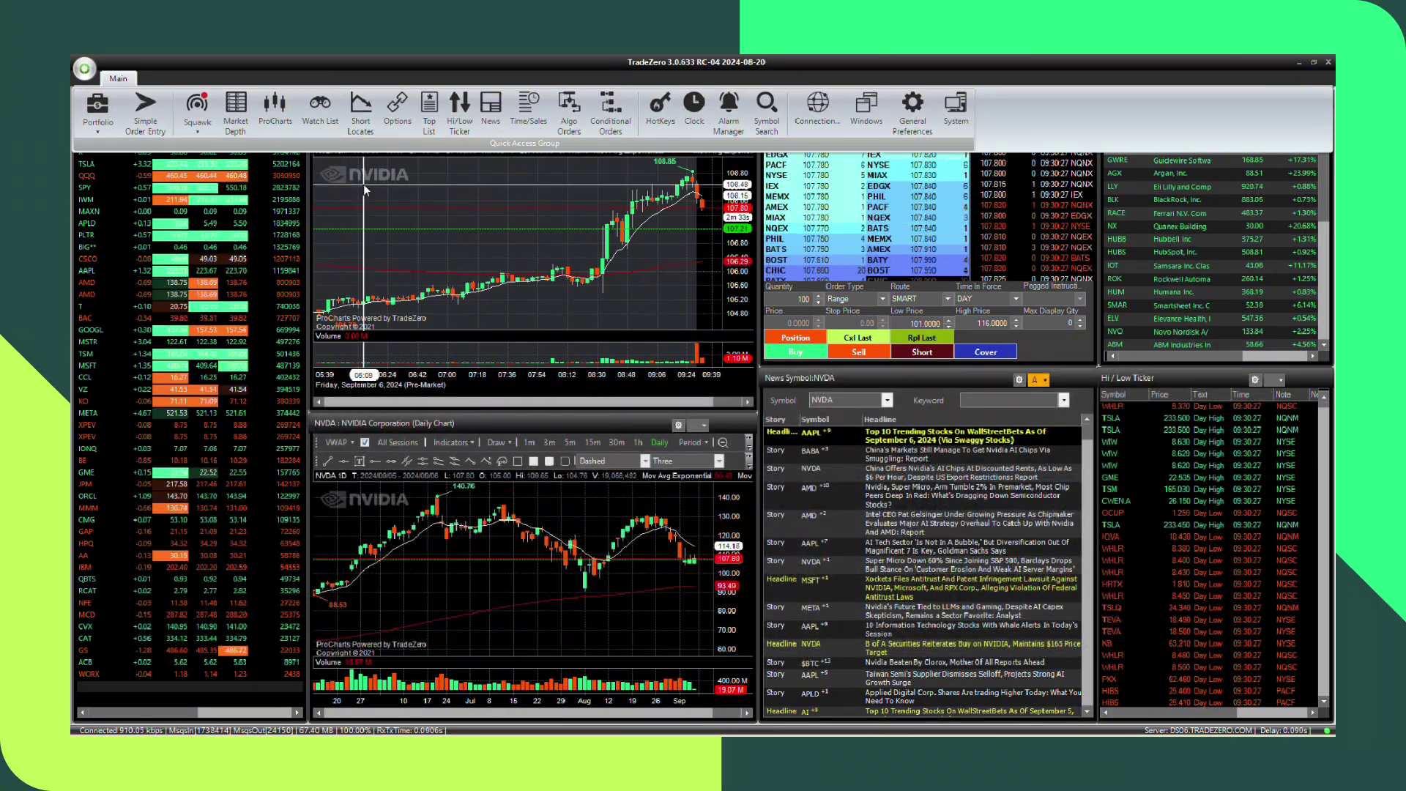
left_click(363, 184)
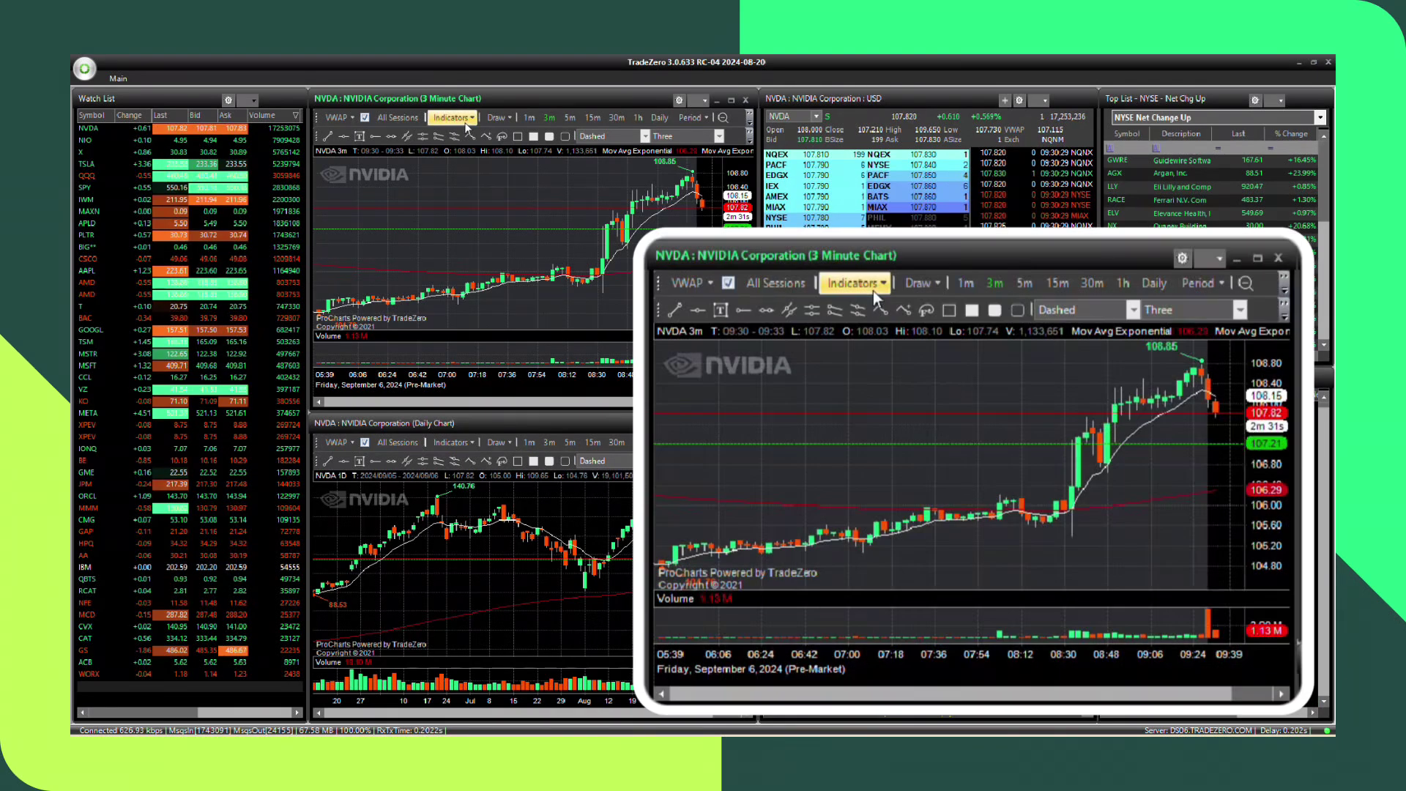
left_click(873, 289)
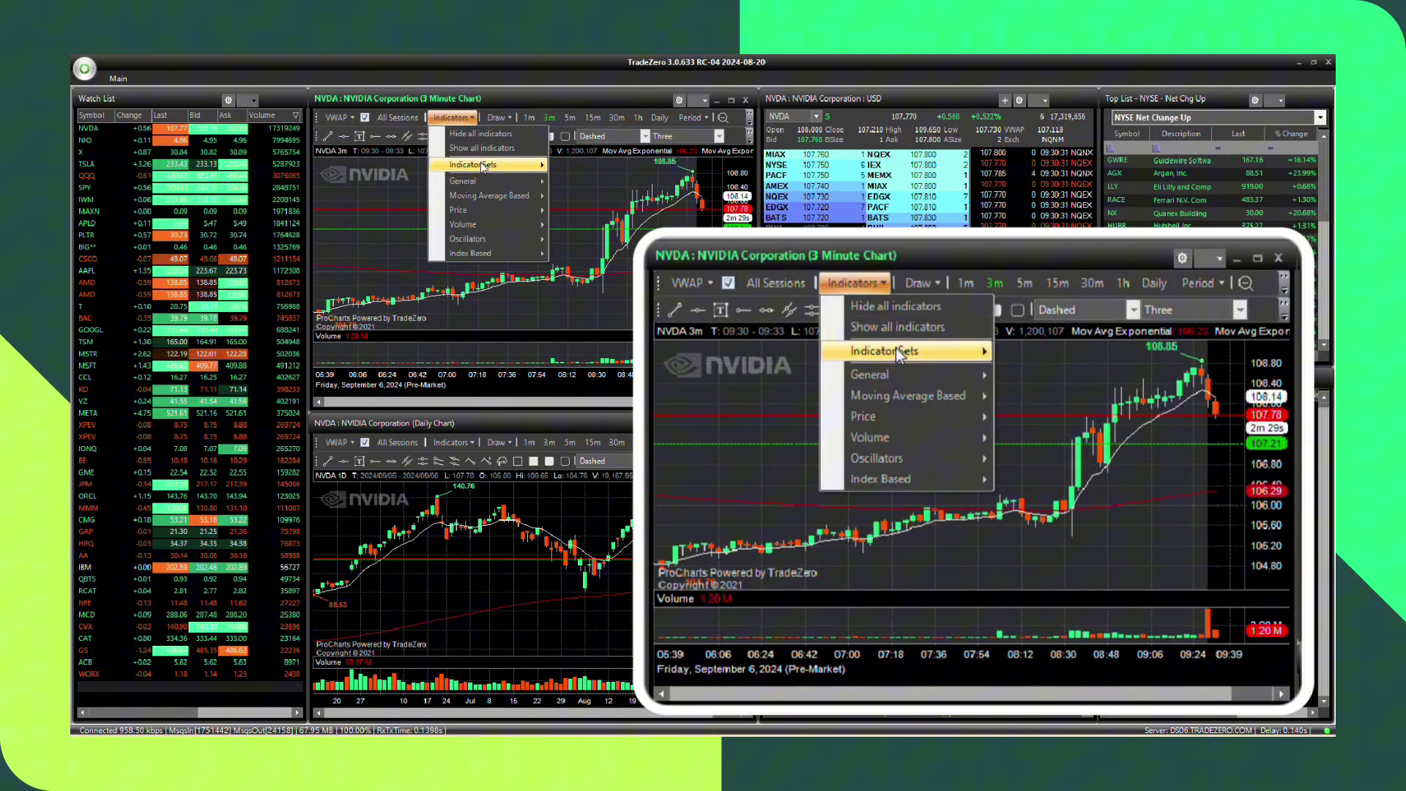
mouse_move(908, 396)
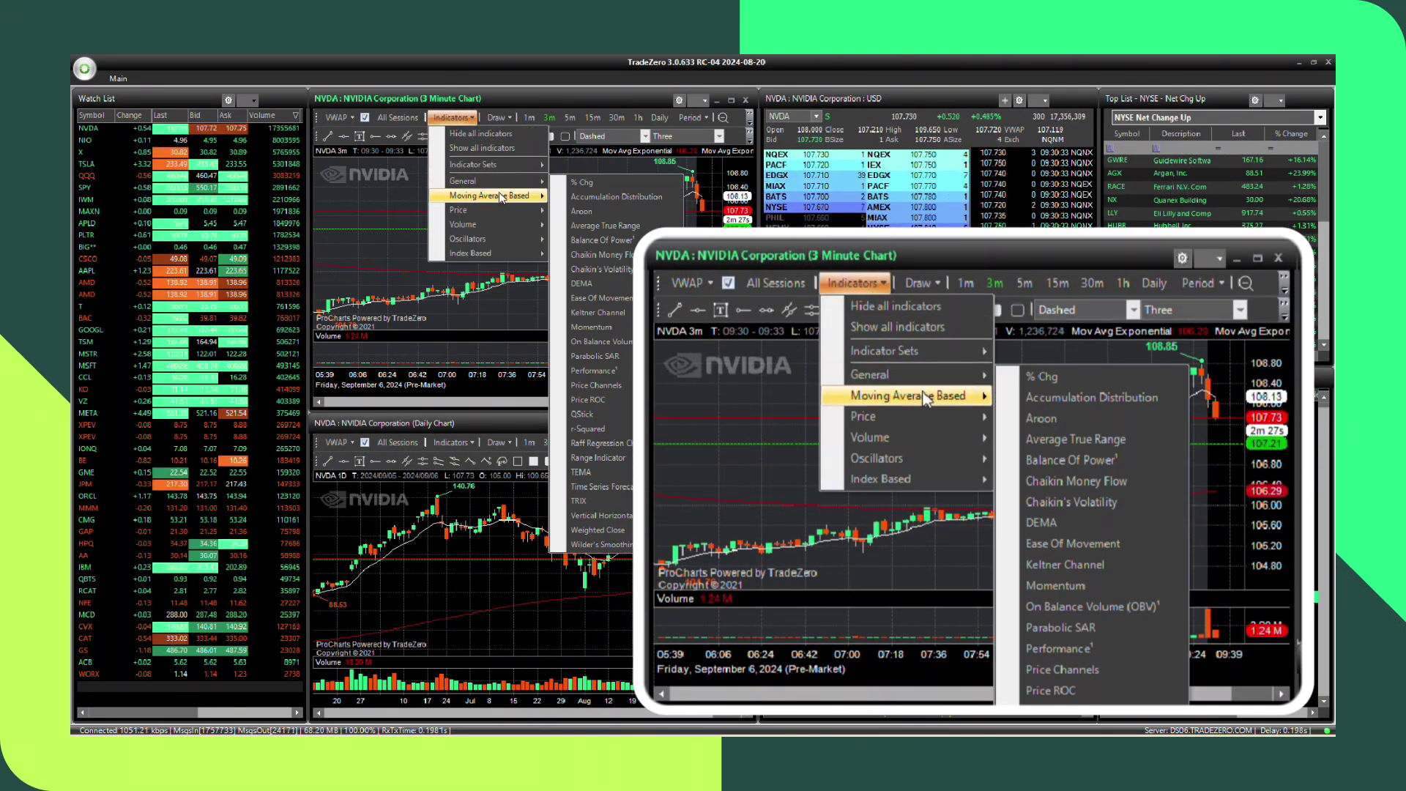
left_click(912, 279)
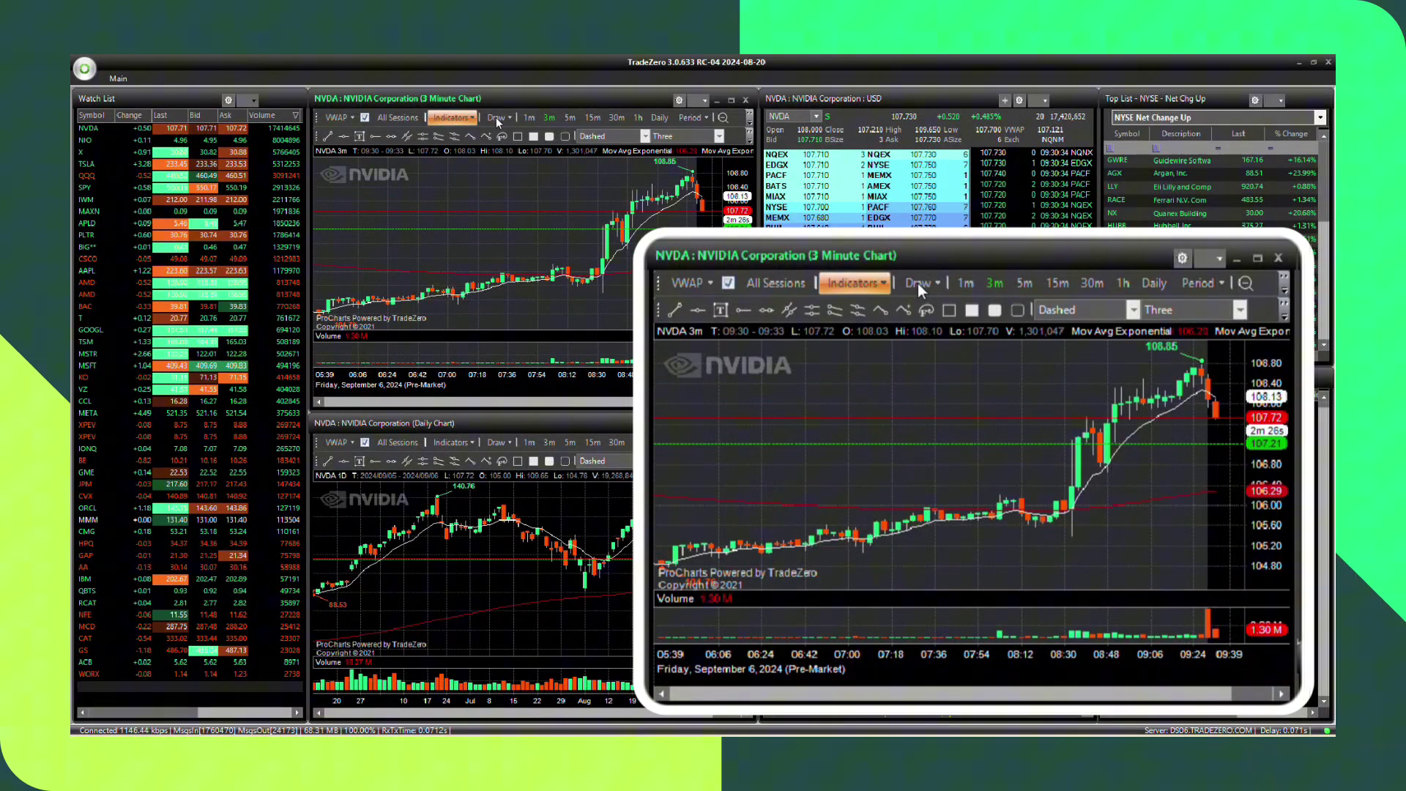
left_click(917, 282)
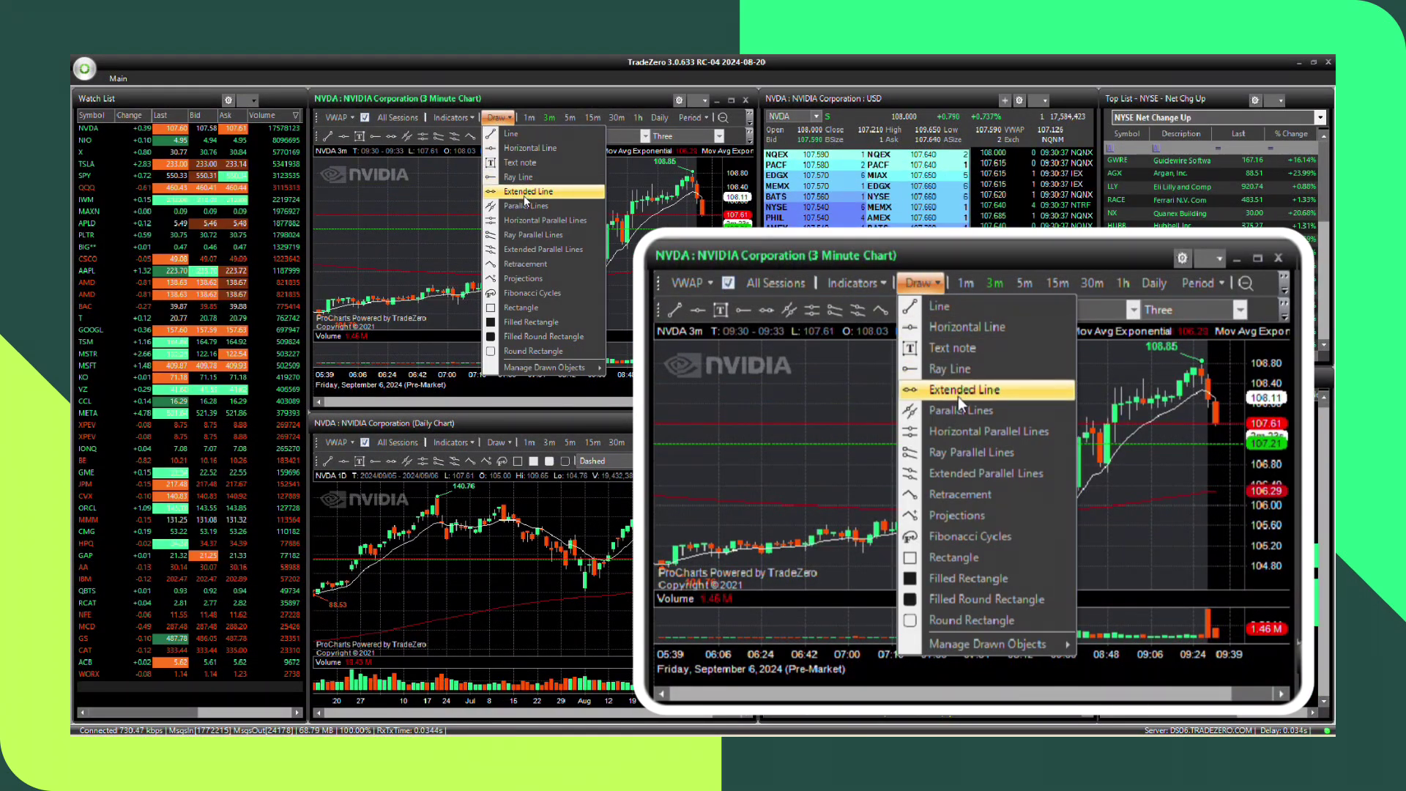
Switch the NVIDIA chart to 5-minute then 15-minute candles and bring up its settings.
left_click(1023, 283)
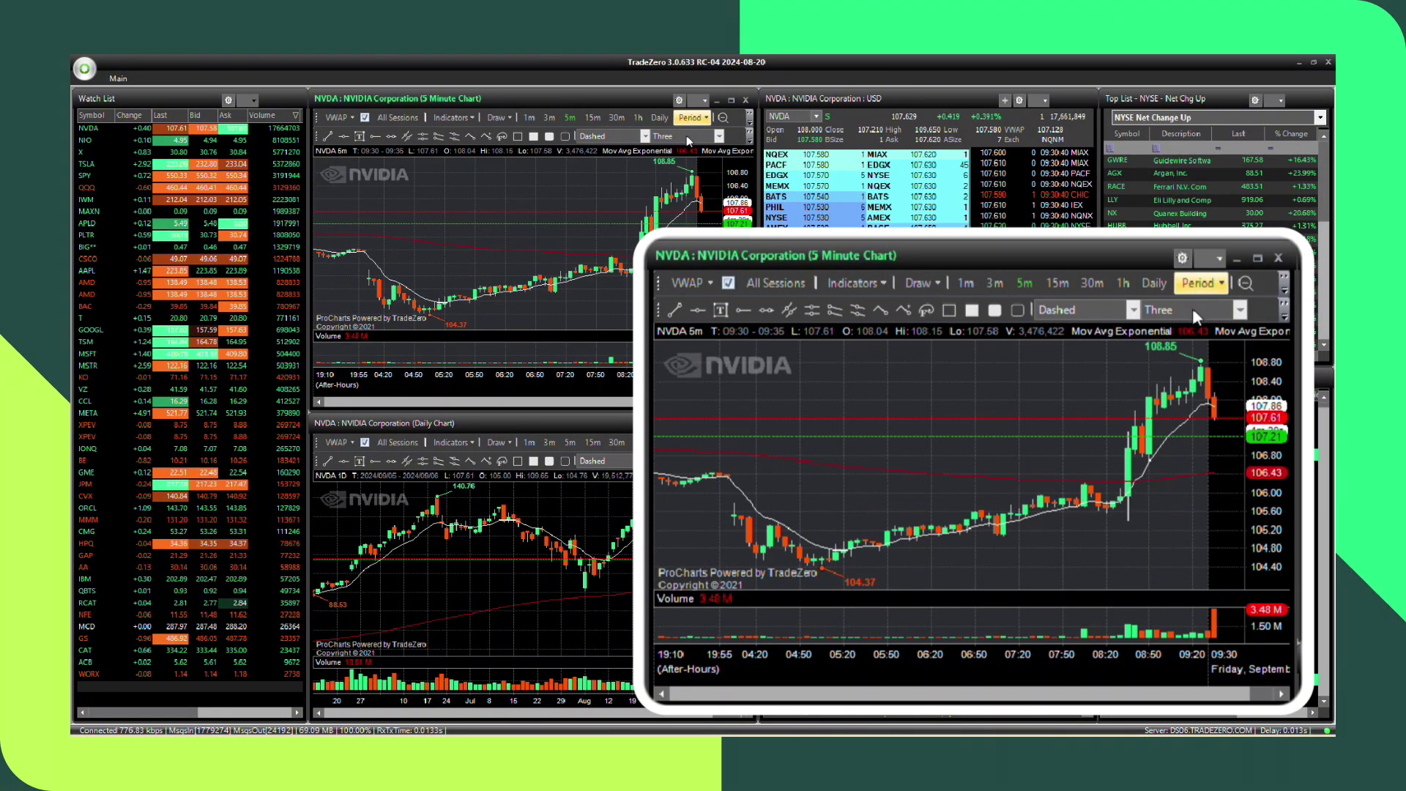
left_click(1196, 283)
left_click(1226, 452)
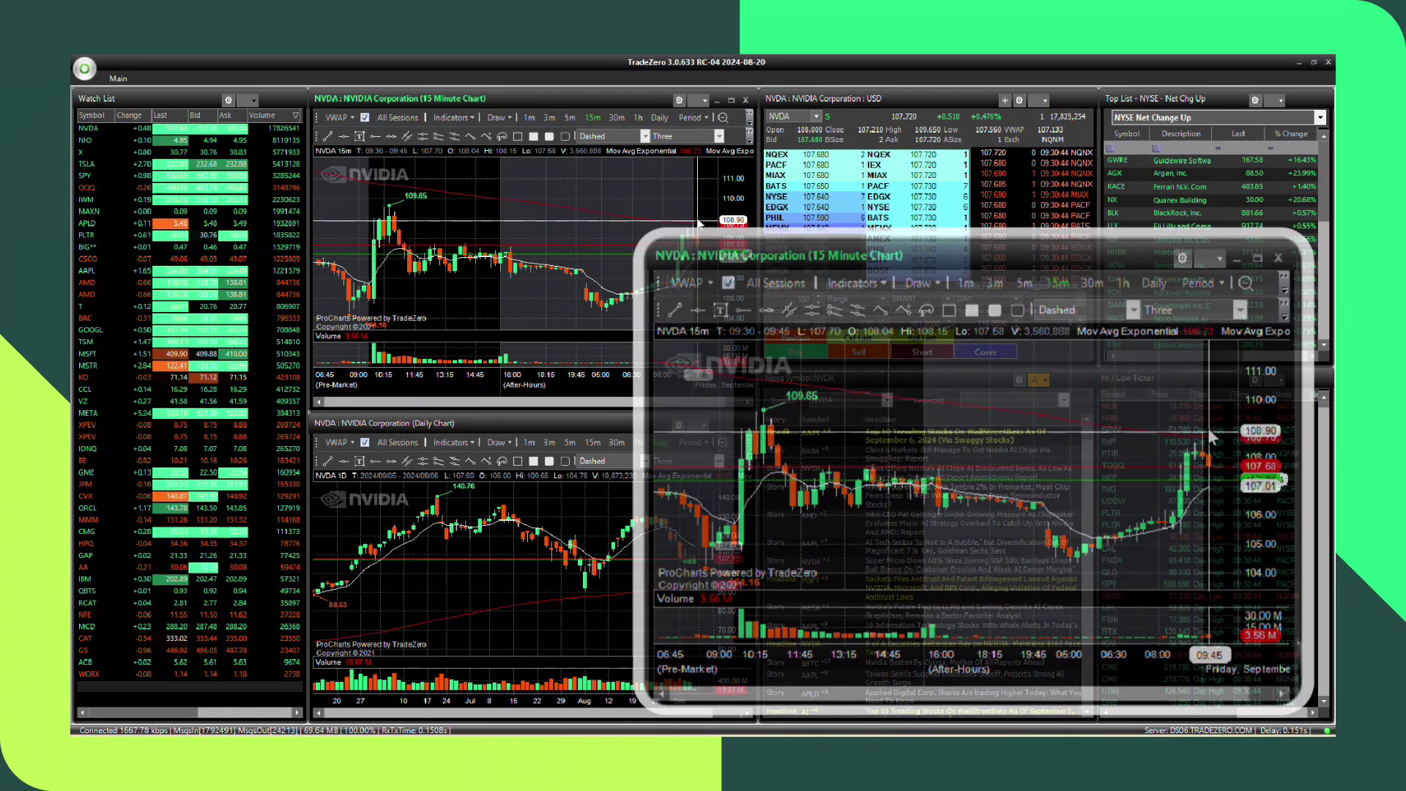
left_click(679, 103)
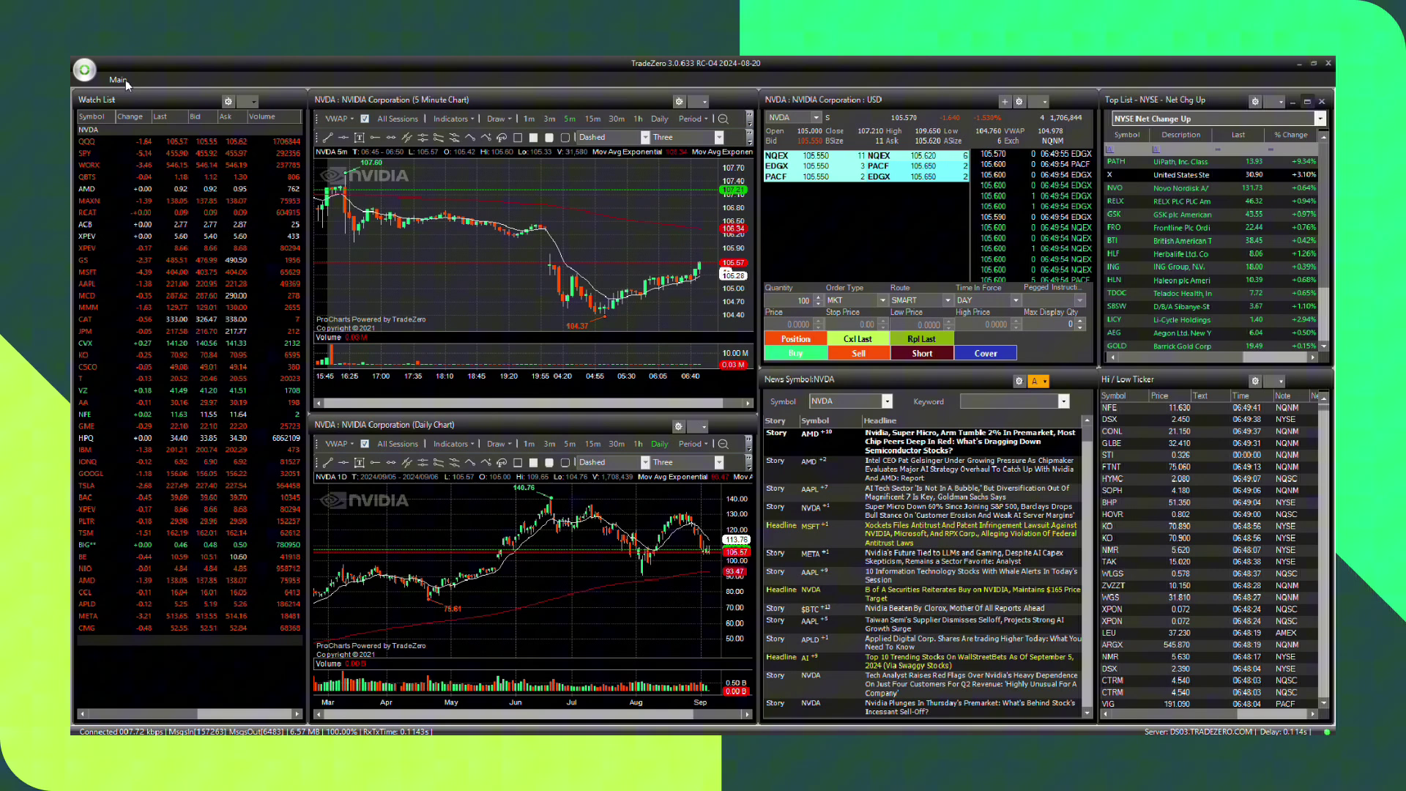
In HotKeys, choose the Setup Or Send Order action for a new hotkey.
left_click(126, 80)
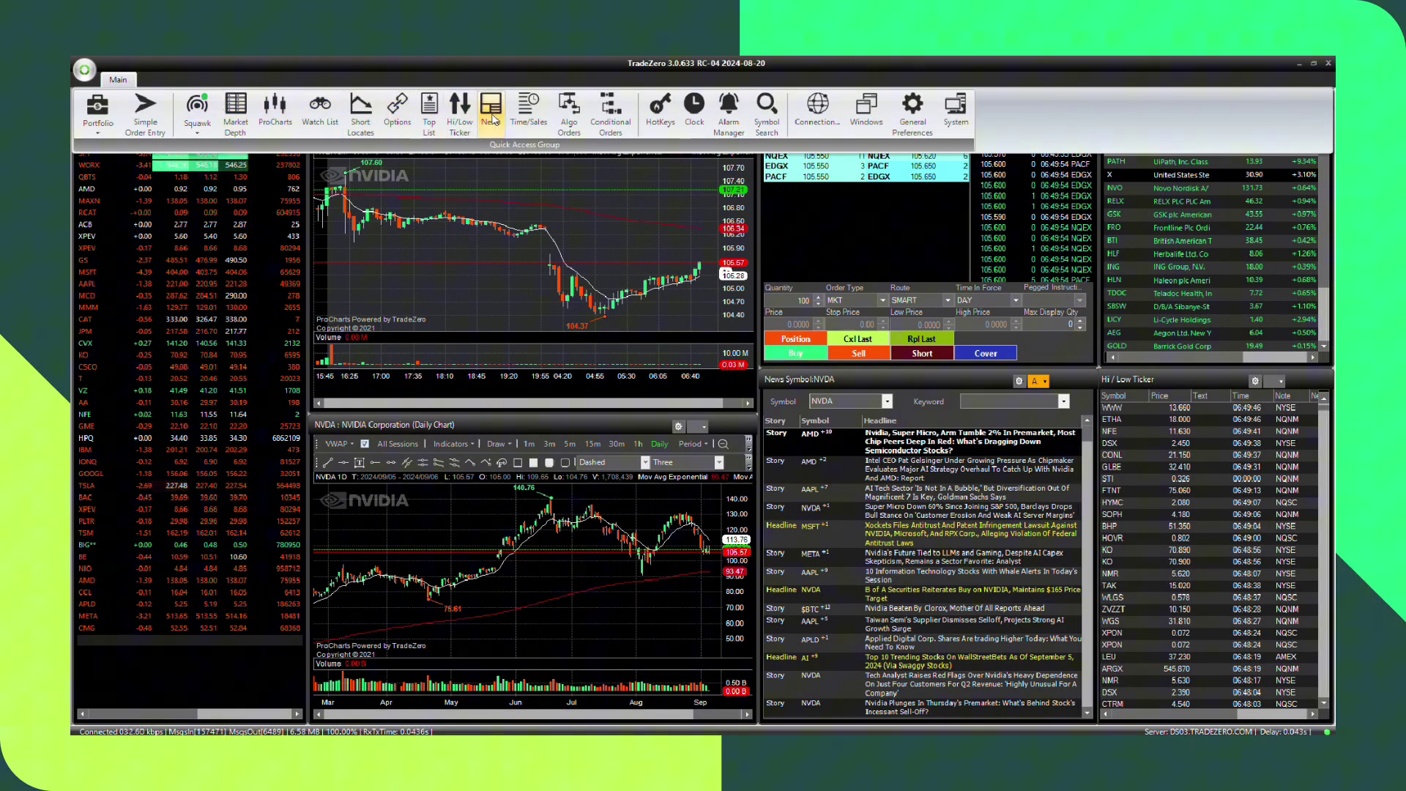
left_click(658, 111)
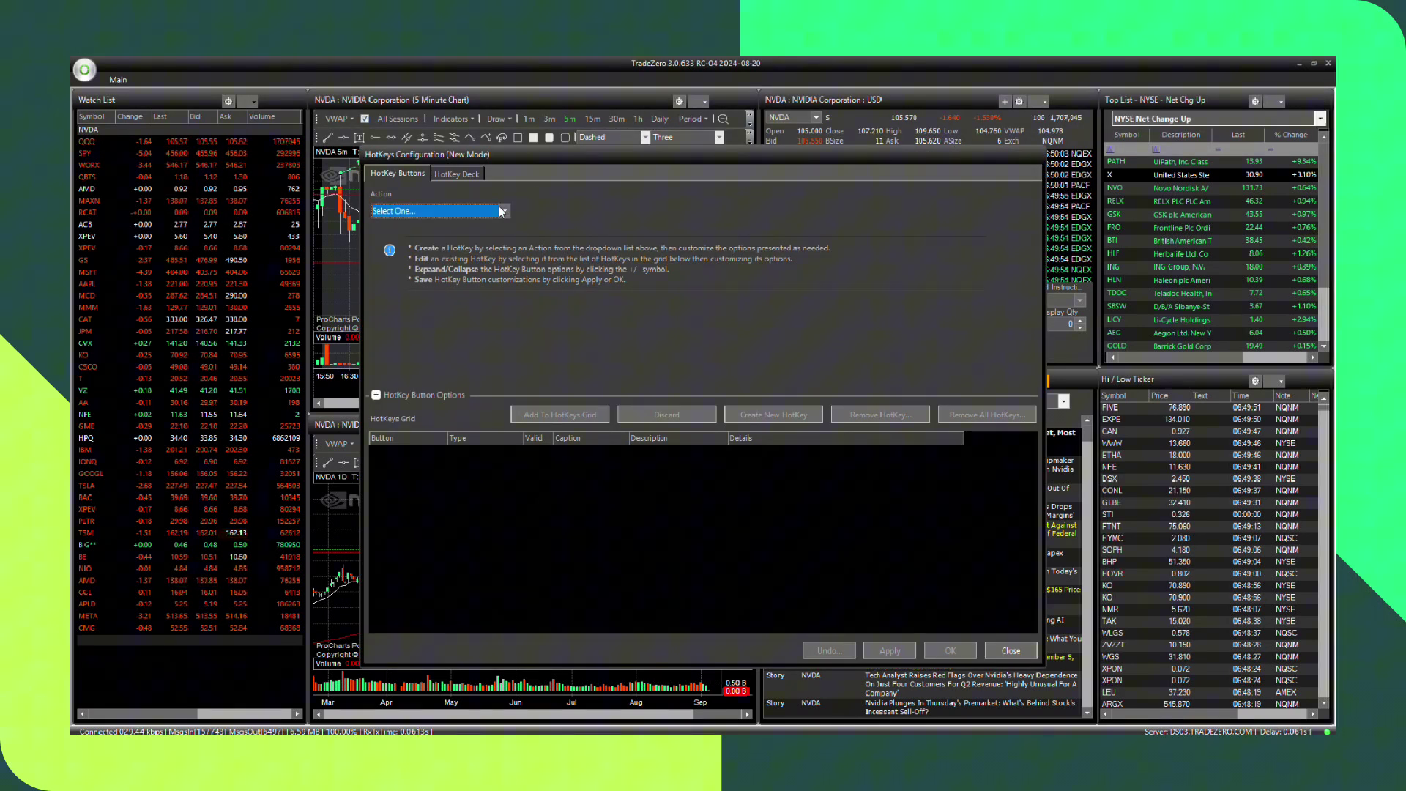
left_click(501, 211)
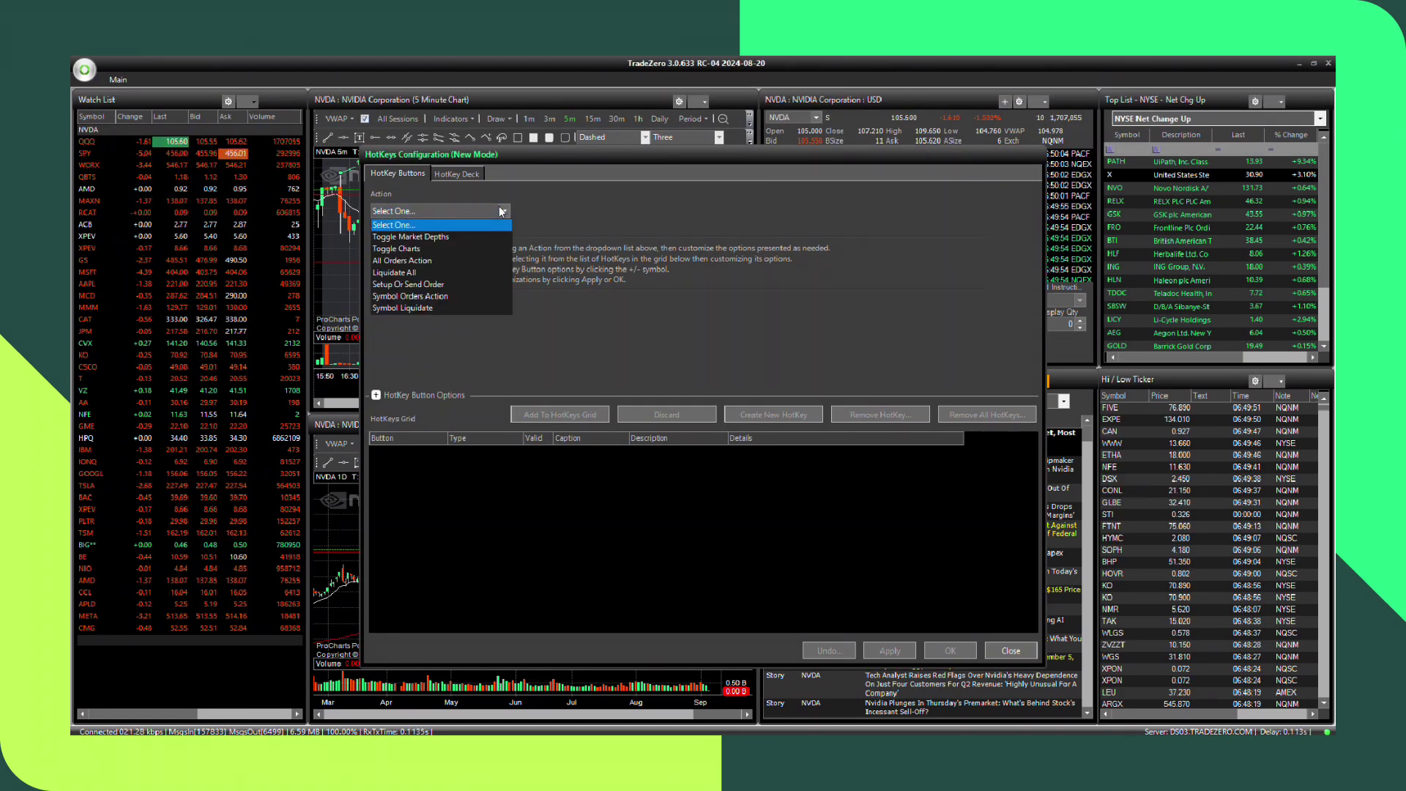
left_click(476, 287)
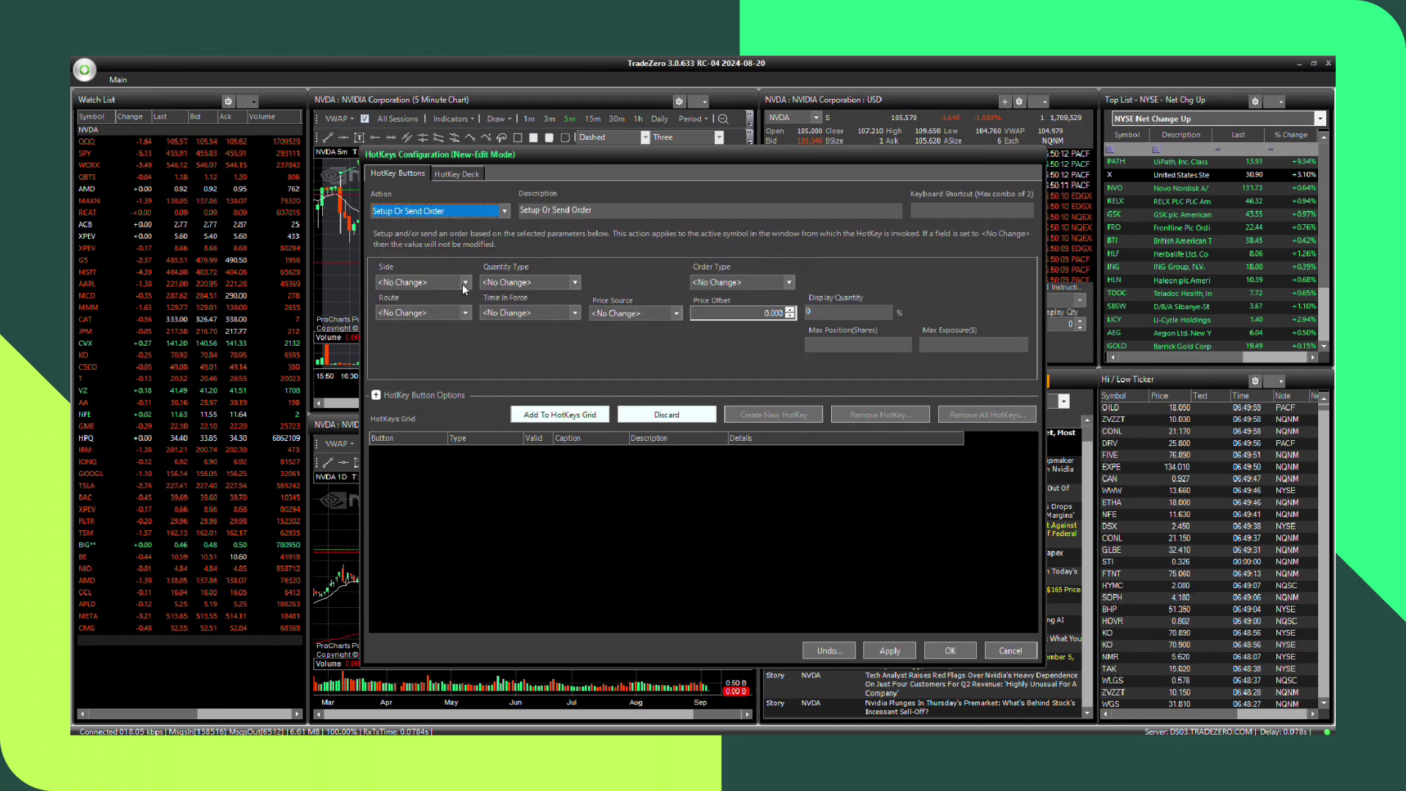
Configure it as a buy of 100 shares at market with a keyboard shortcut and day time-in-force.
left_click(574, 282)
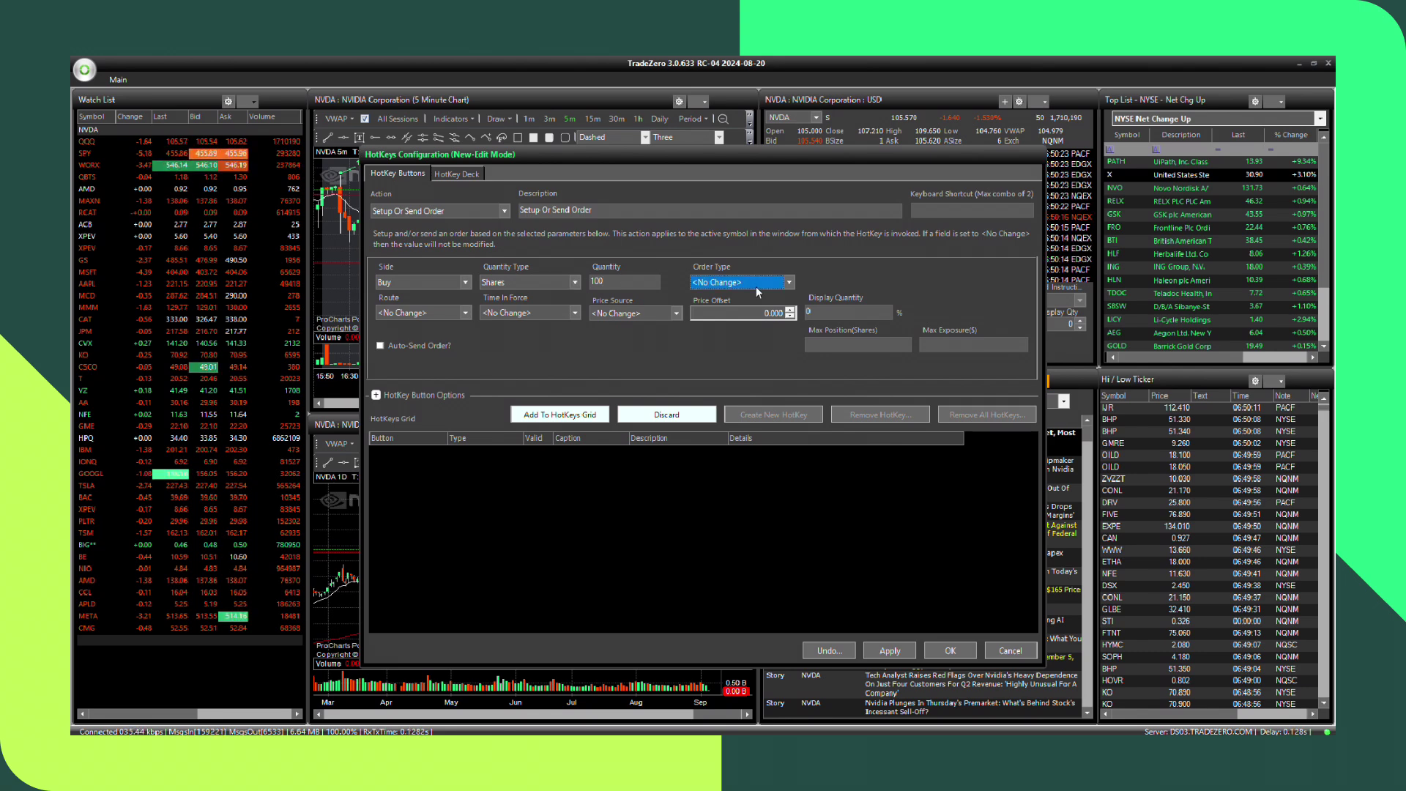
left_click(962, 210)
type("CTRL+B")
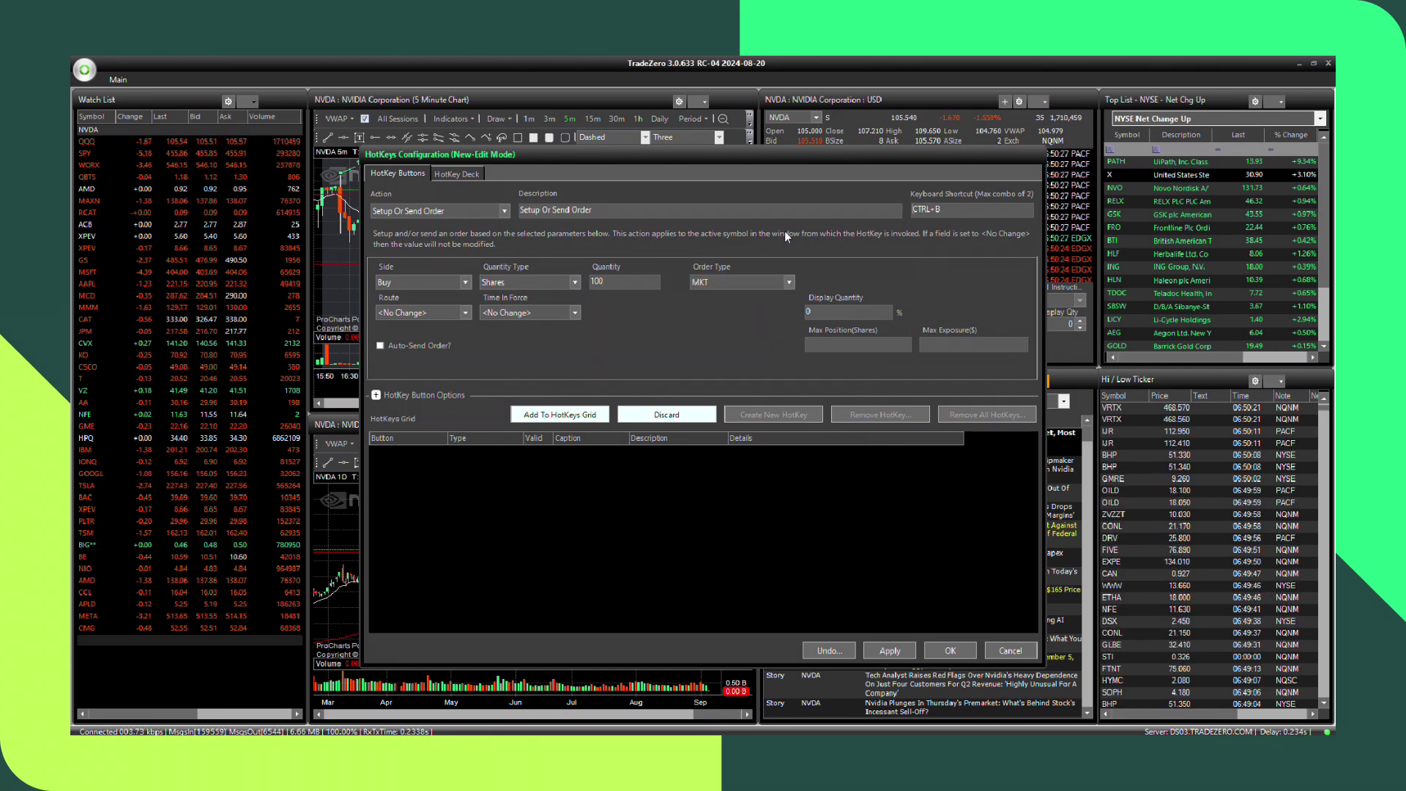
left_click(567, 315)
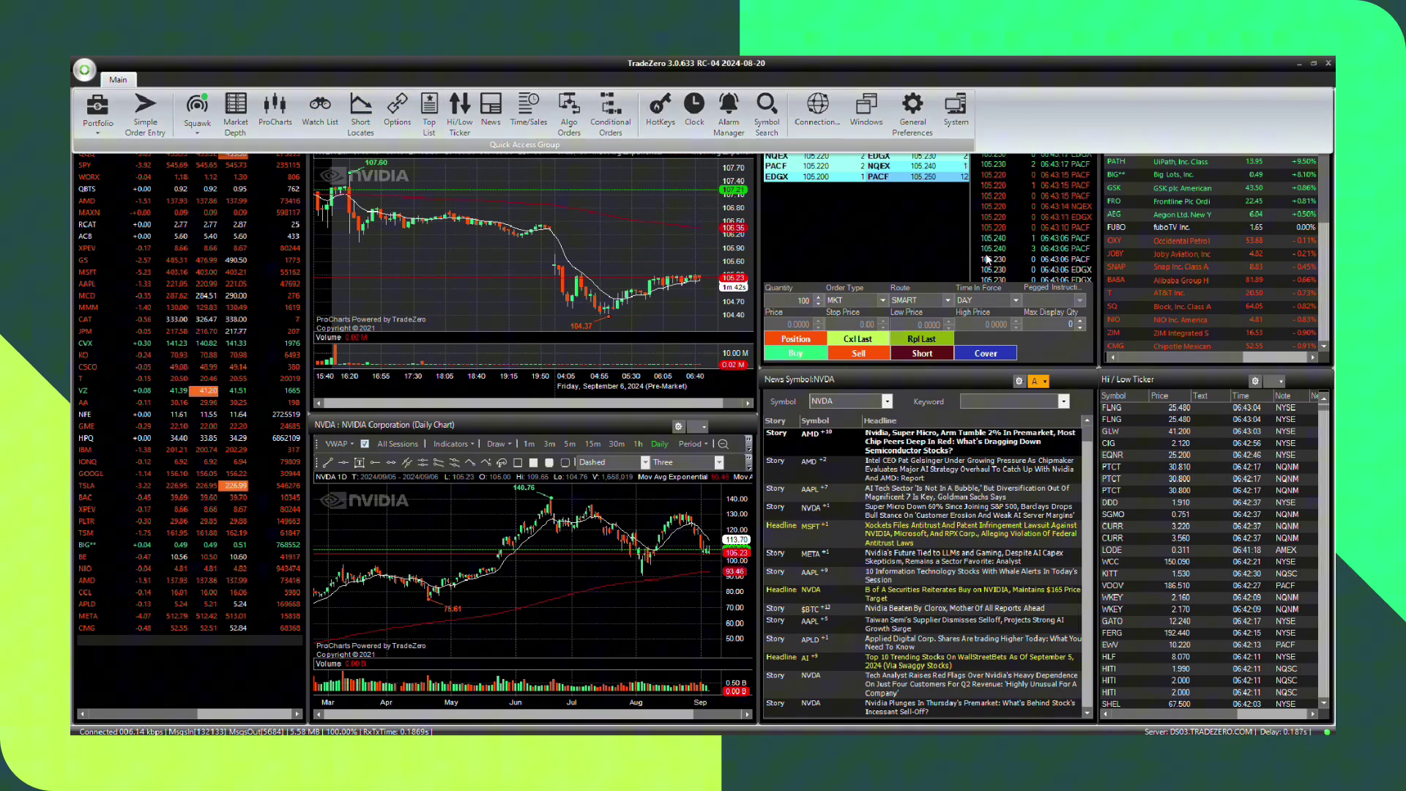
left_click(1129, 243)
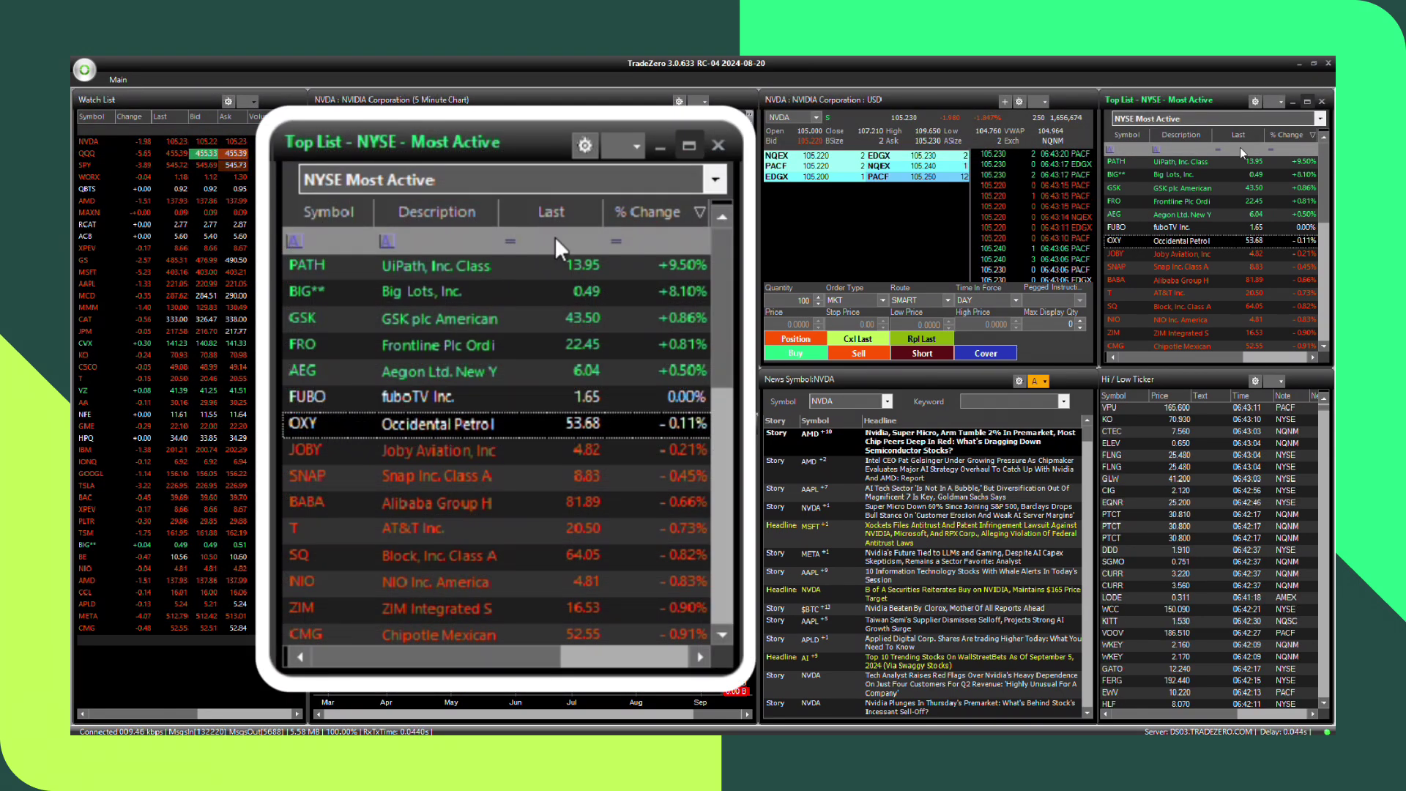
left_click(627, 172)
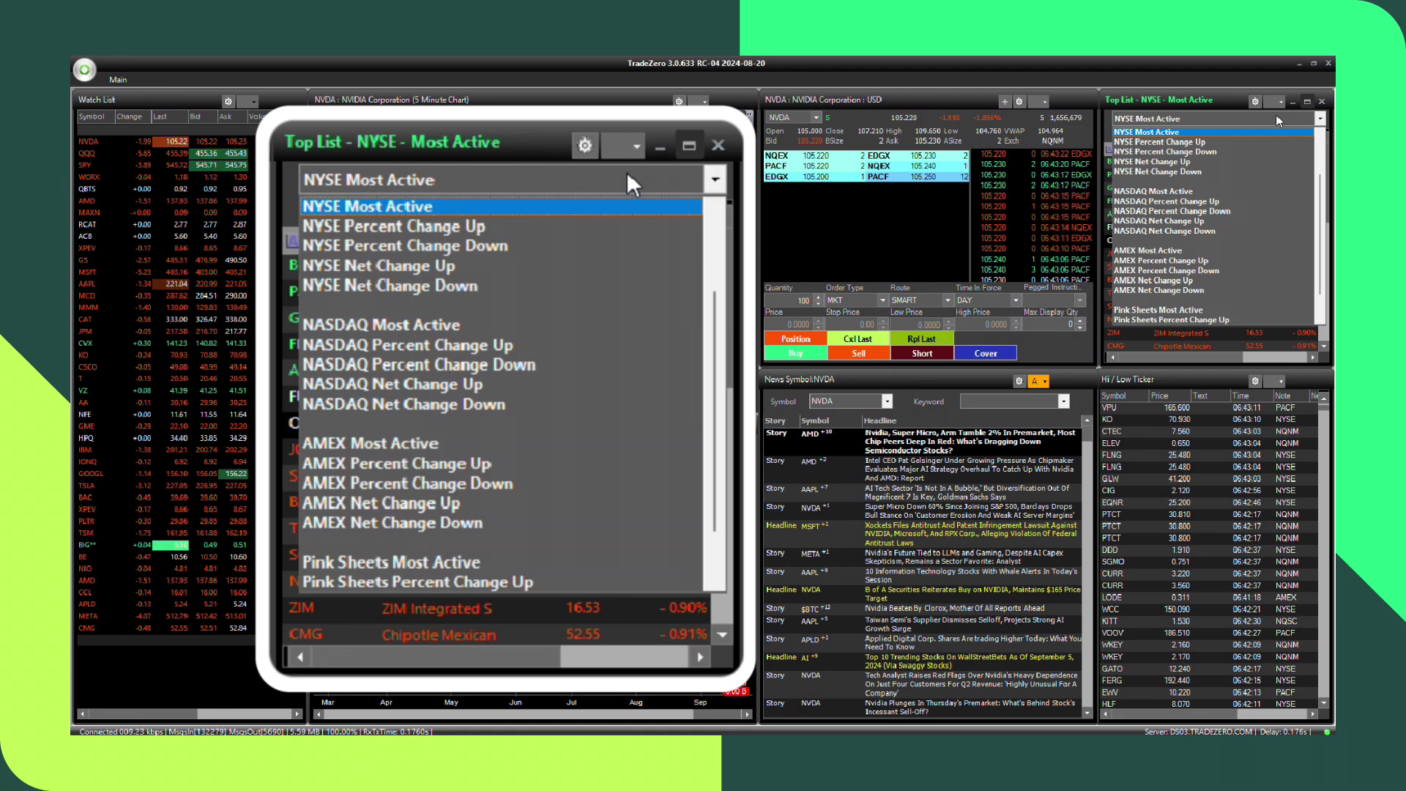
left_click(576, 227)
left_click(582, 182)
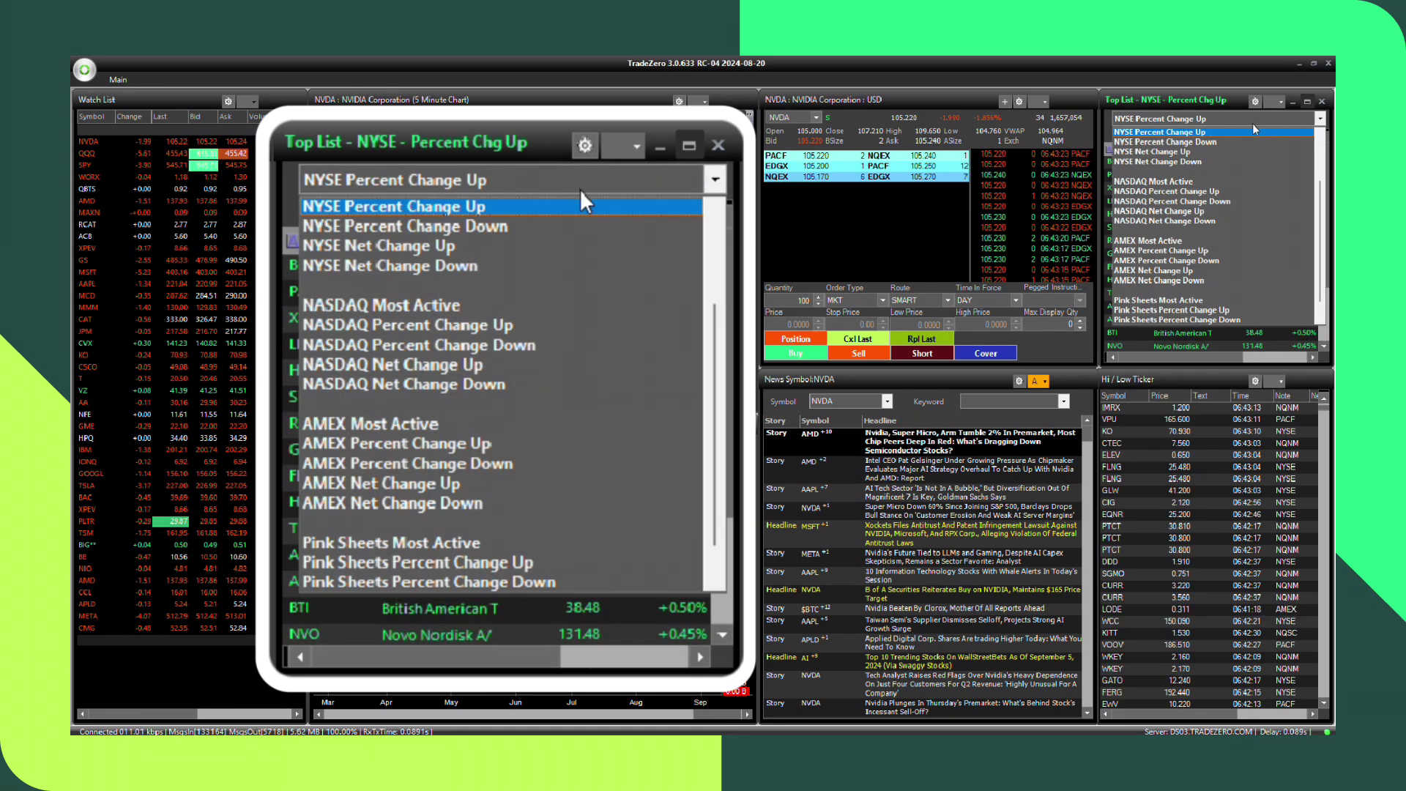
left_click(568, 244)
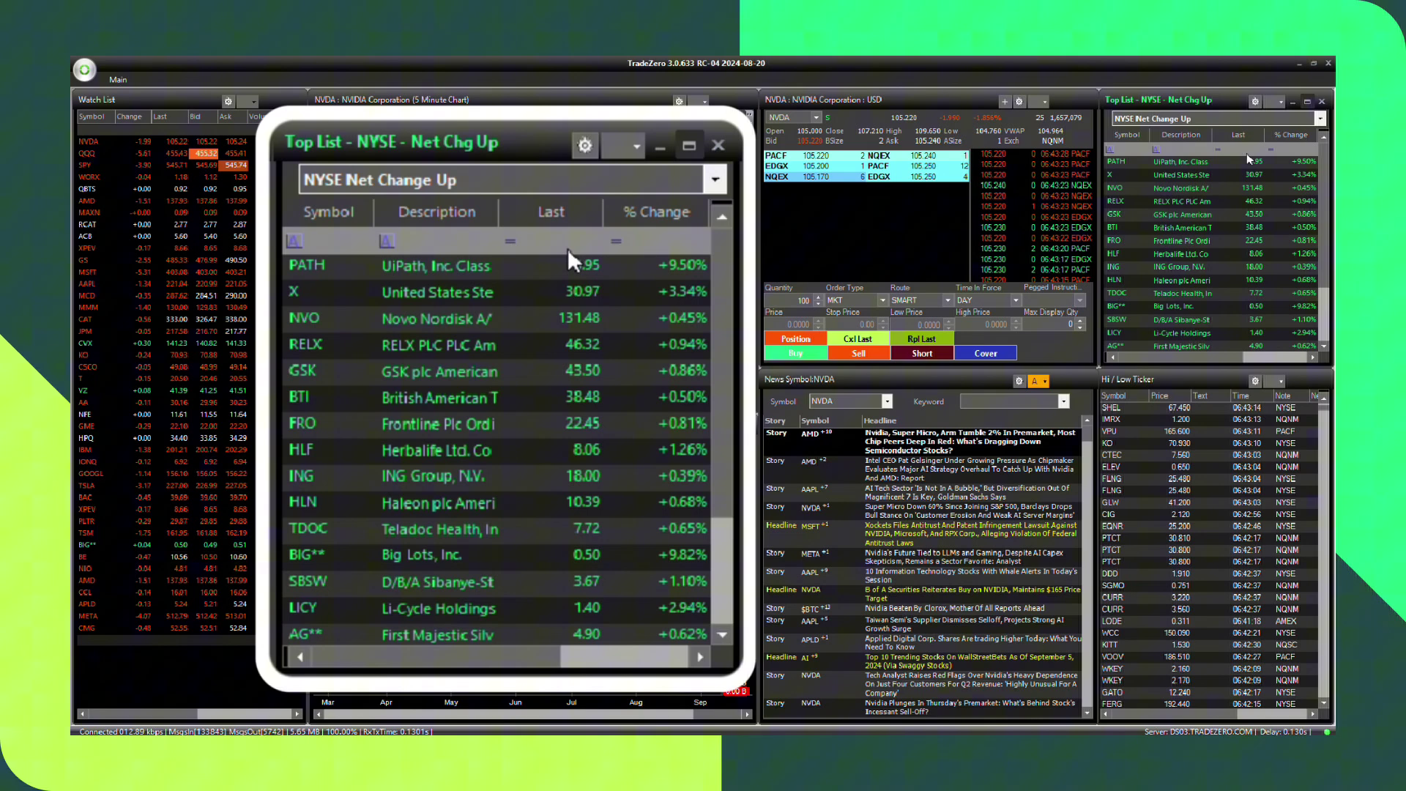
left_click(511, 241)
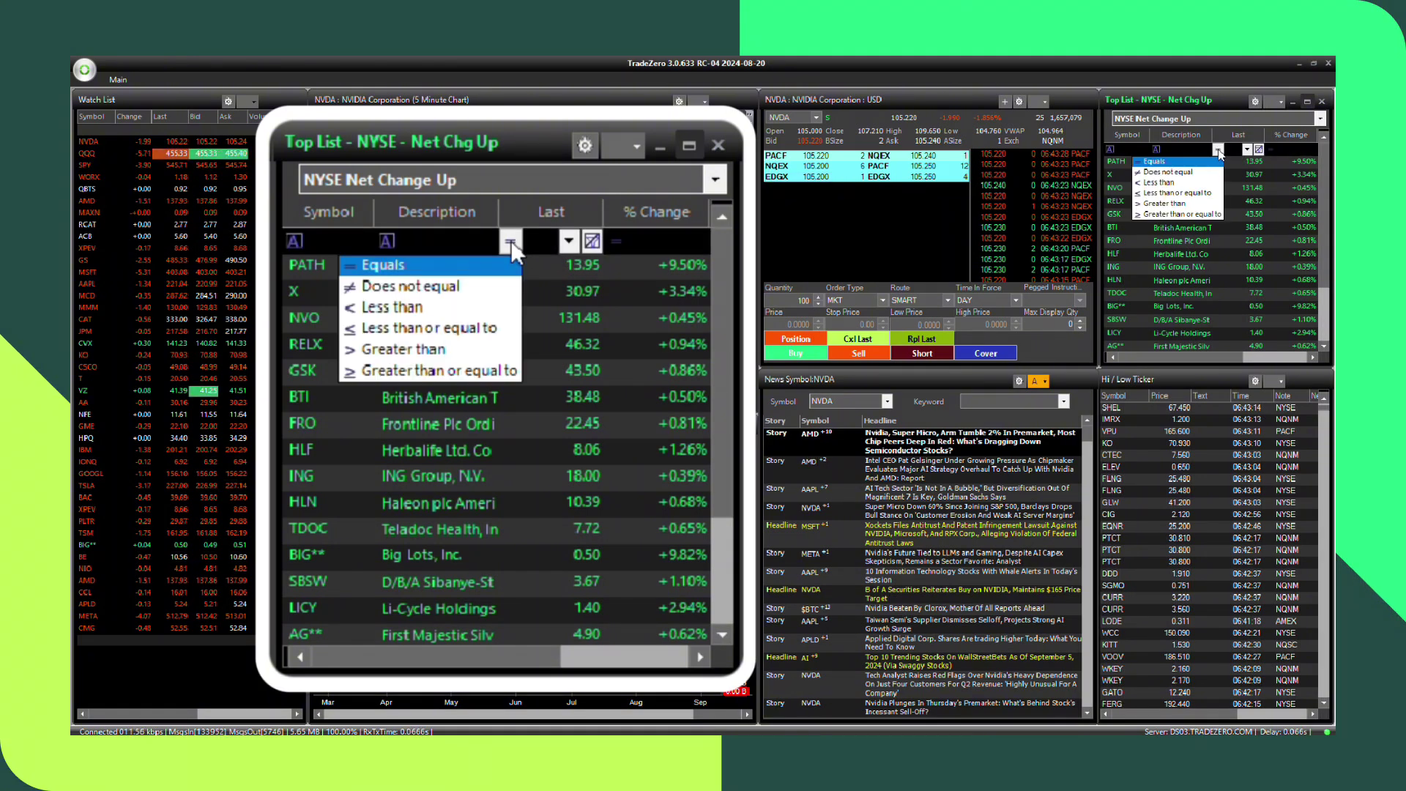
left_click(511, 240)
left_click(290, 239)
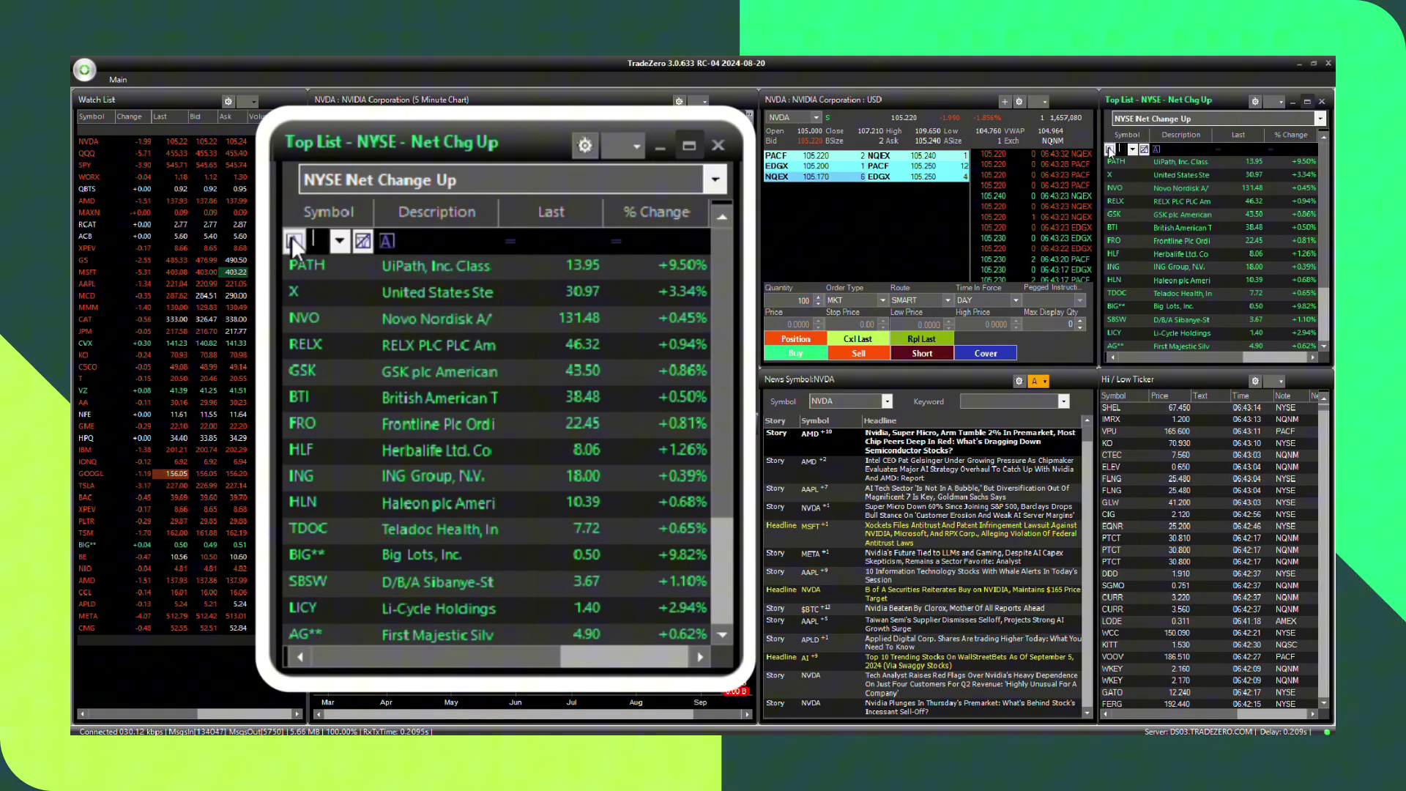
left_click(341, 243)
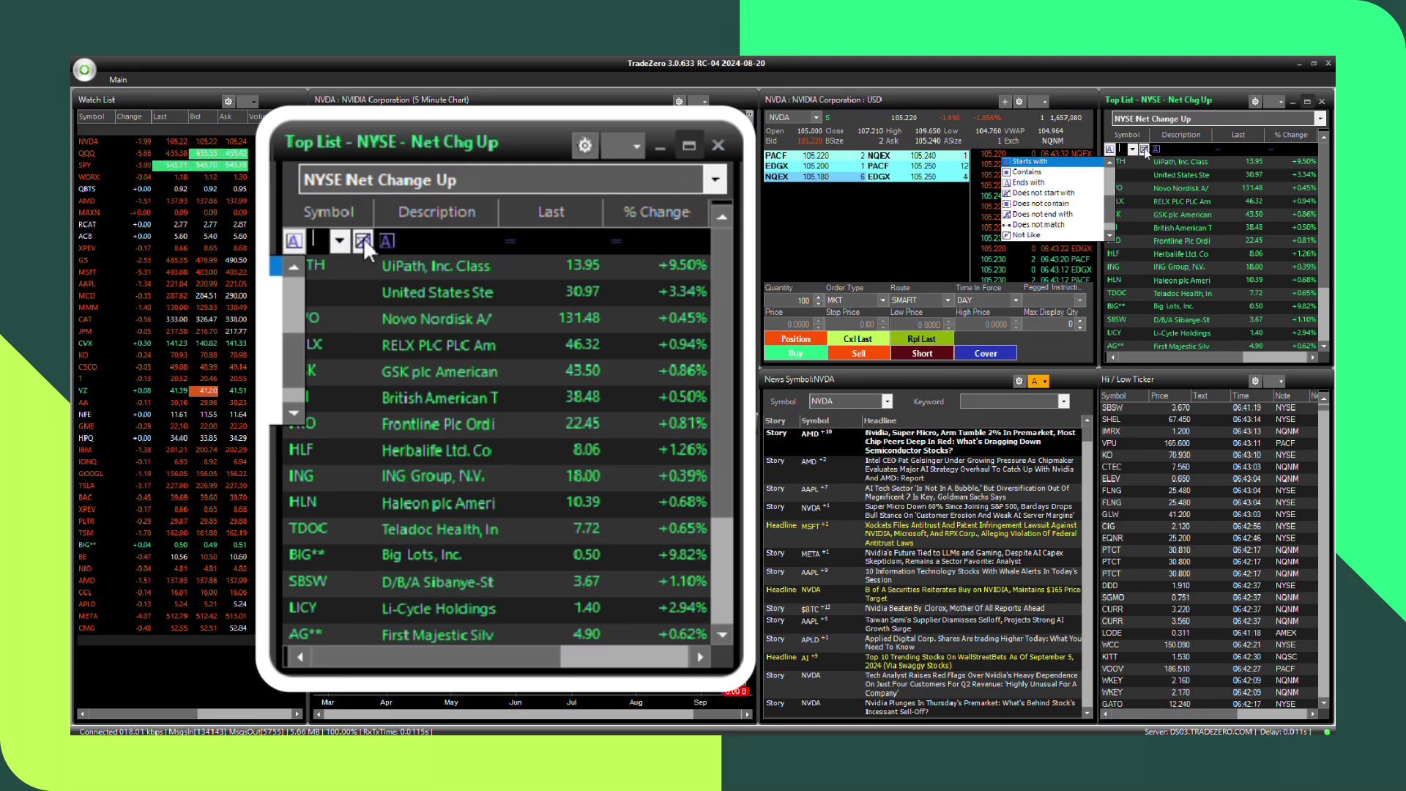
left_click(415, 276)
left_click(1171, 174)
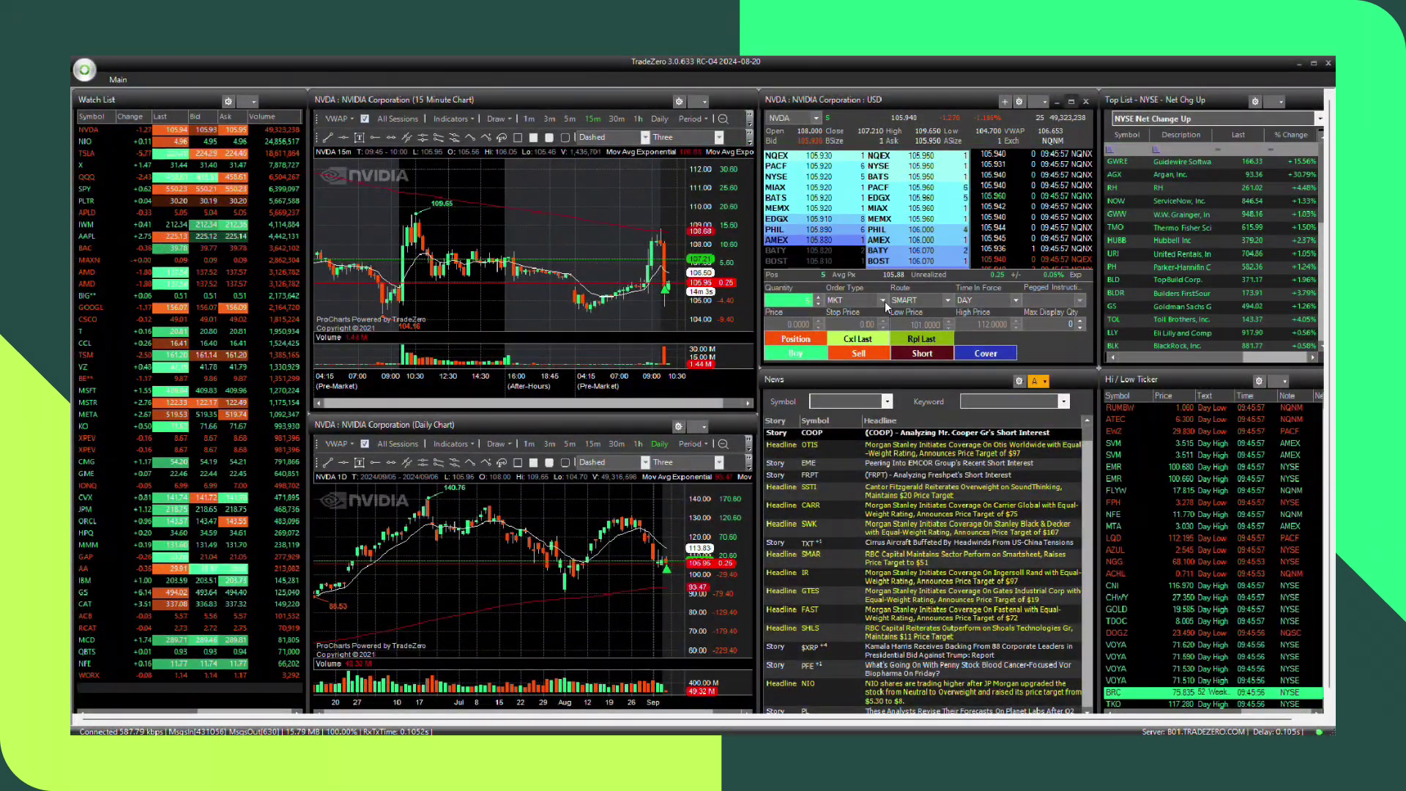
Submit a 5-share NVDA range sell order with 101 stop and 112 limit, then dismiss the orders window.
left_click(885, 301)
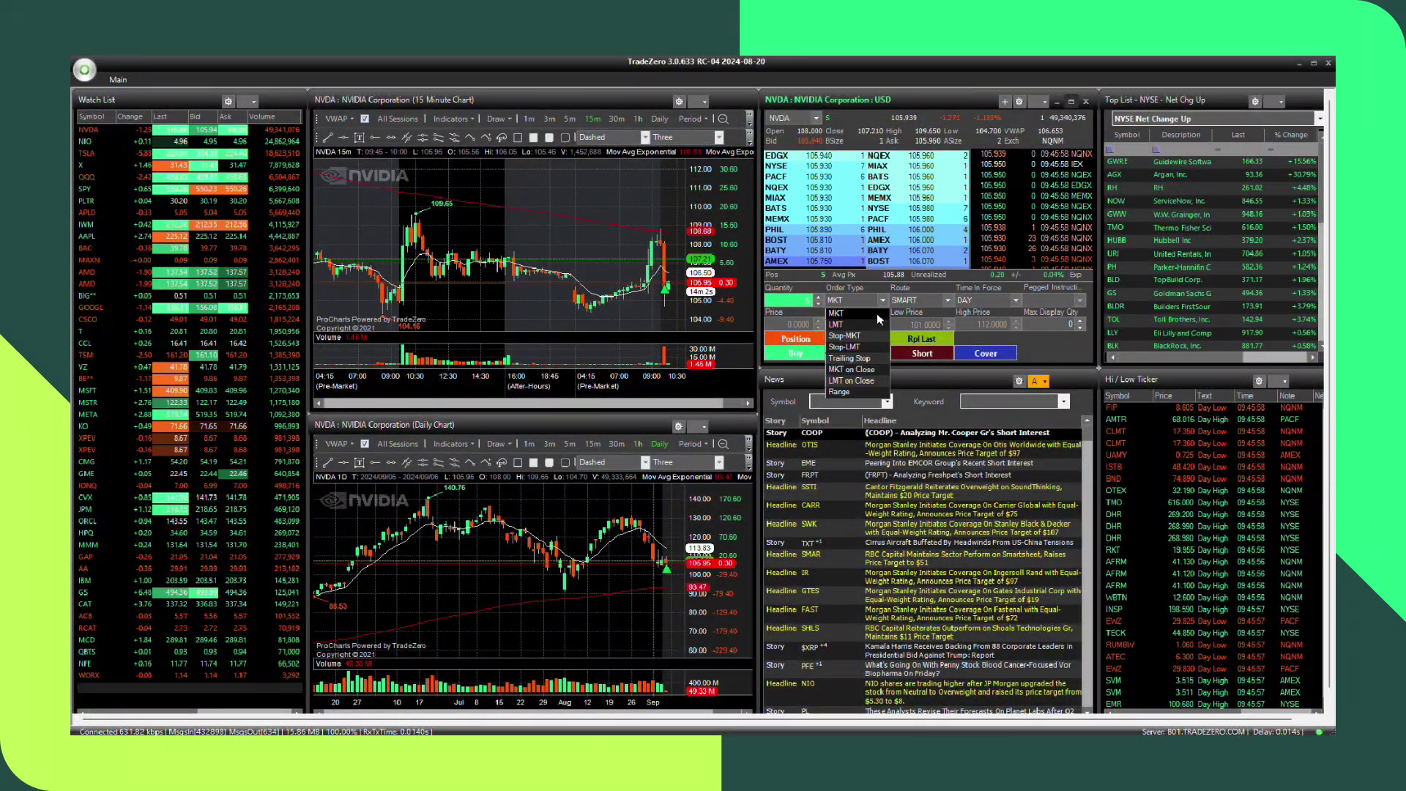
left_click(869, 392)
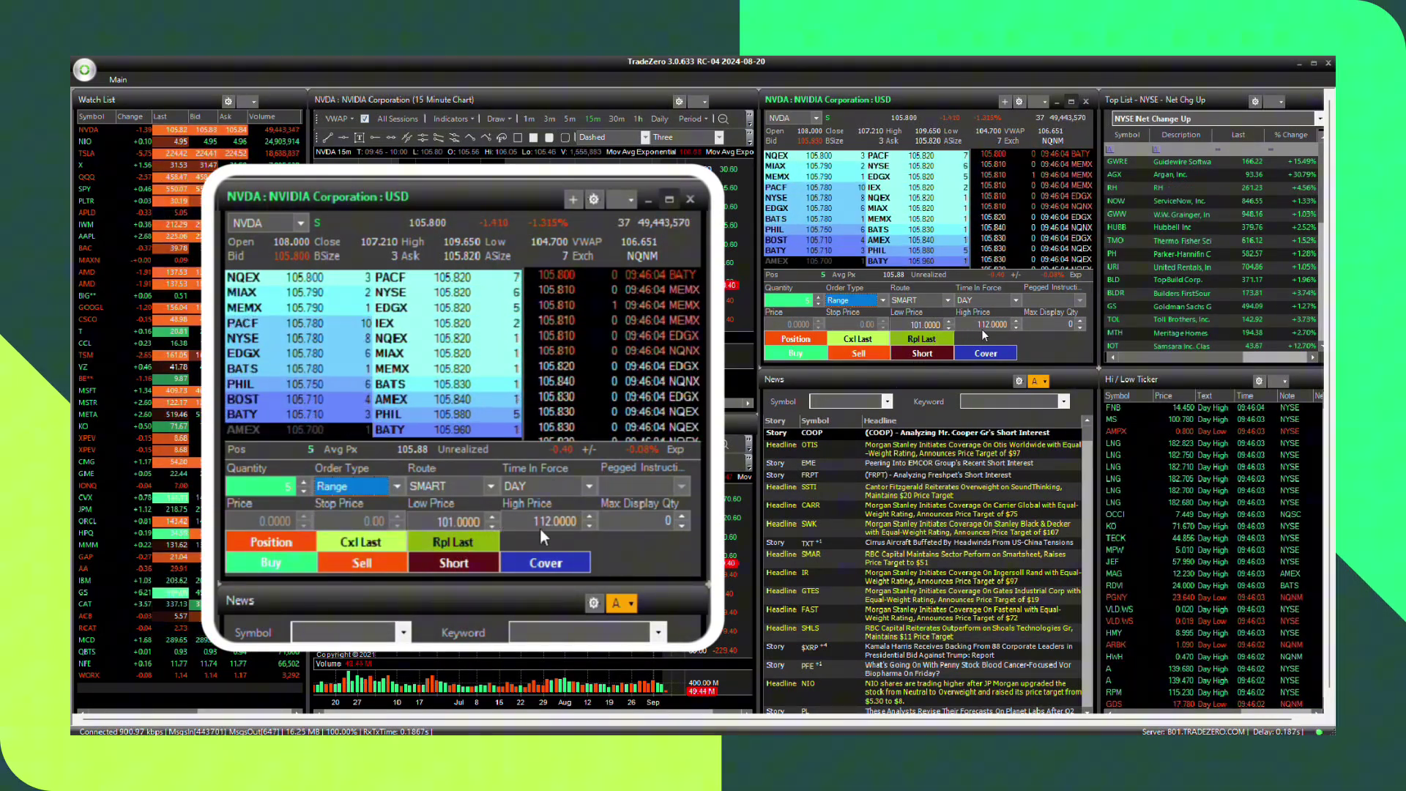
left_click(873, 355)
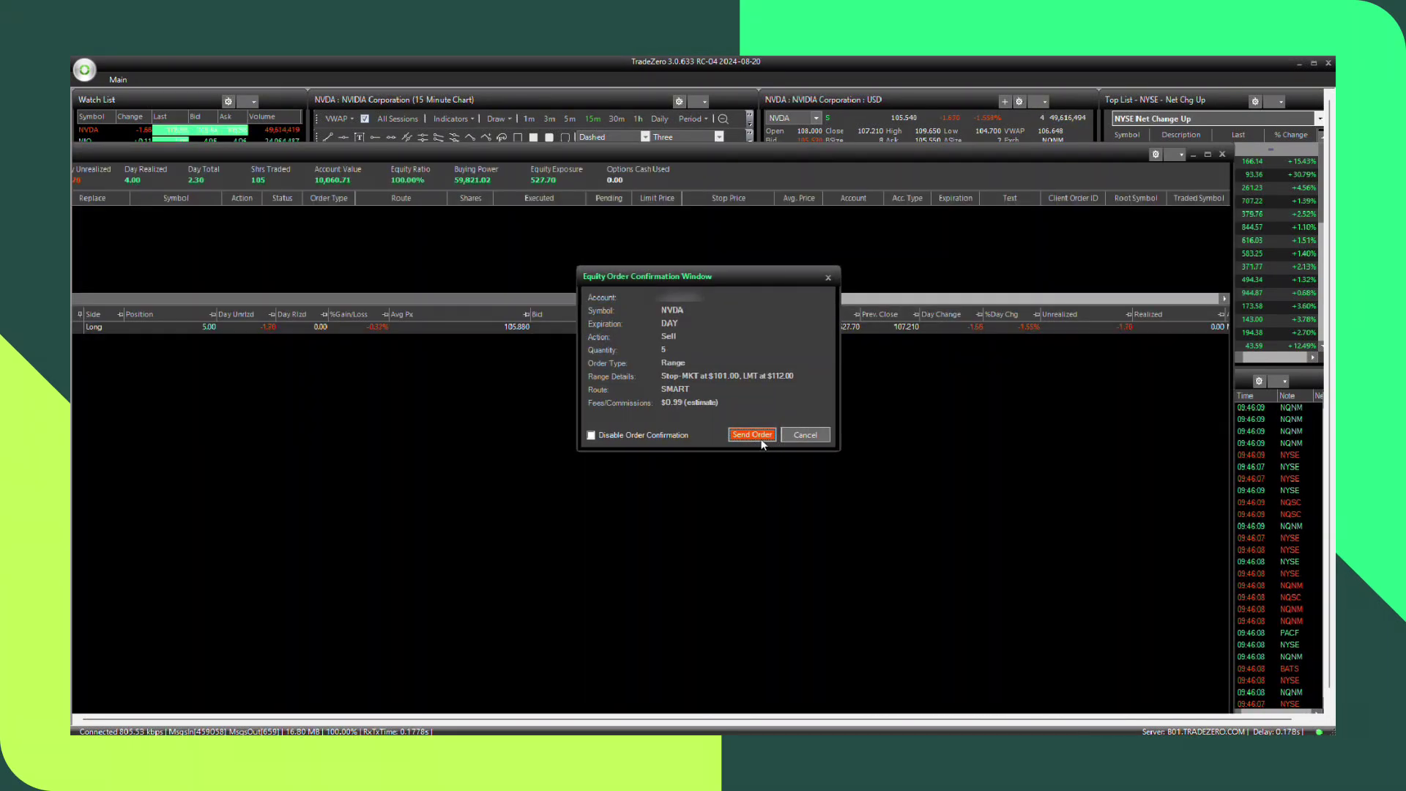
left_click(751, 434)
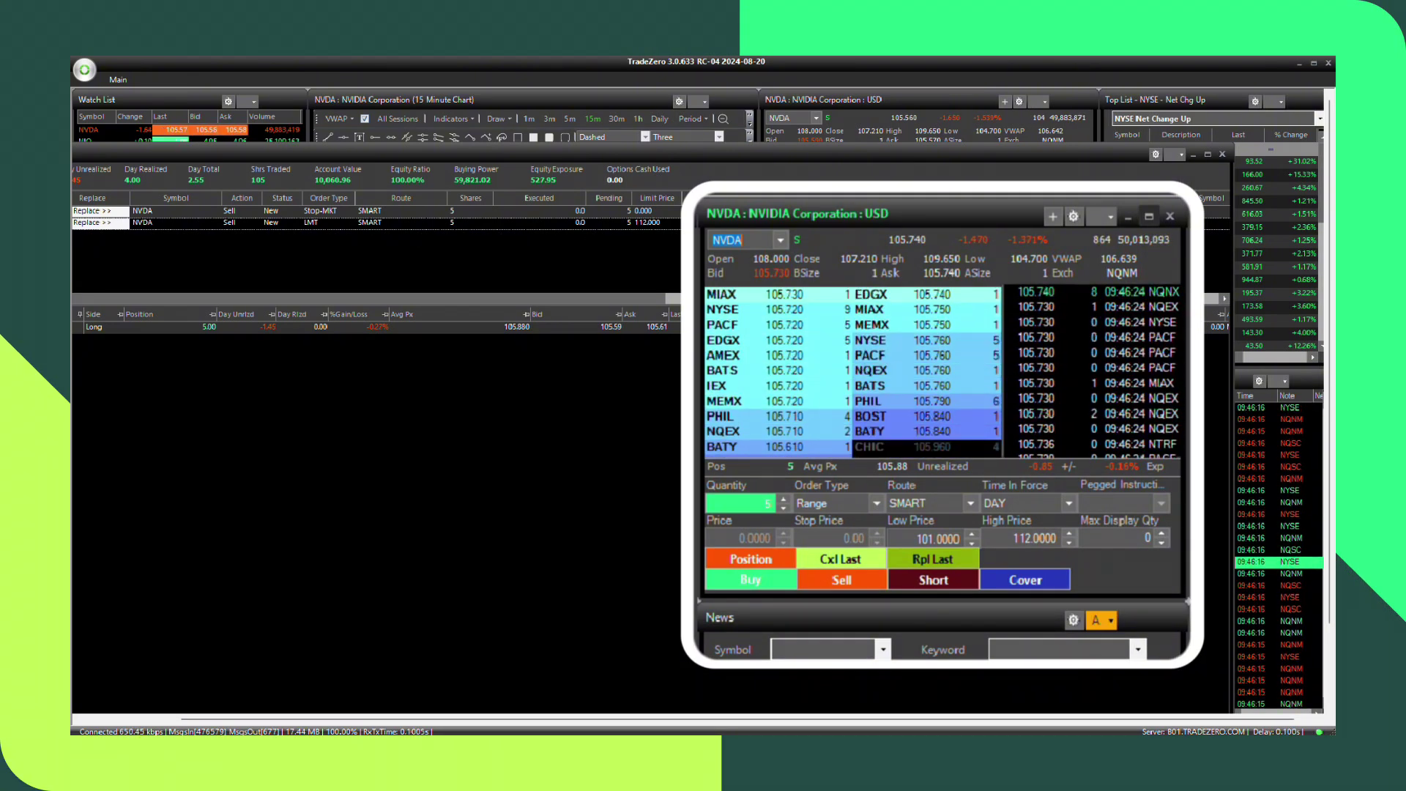
left_click(1221, 156)
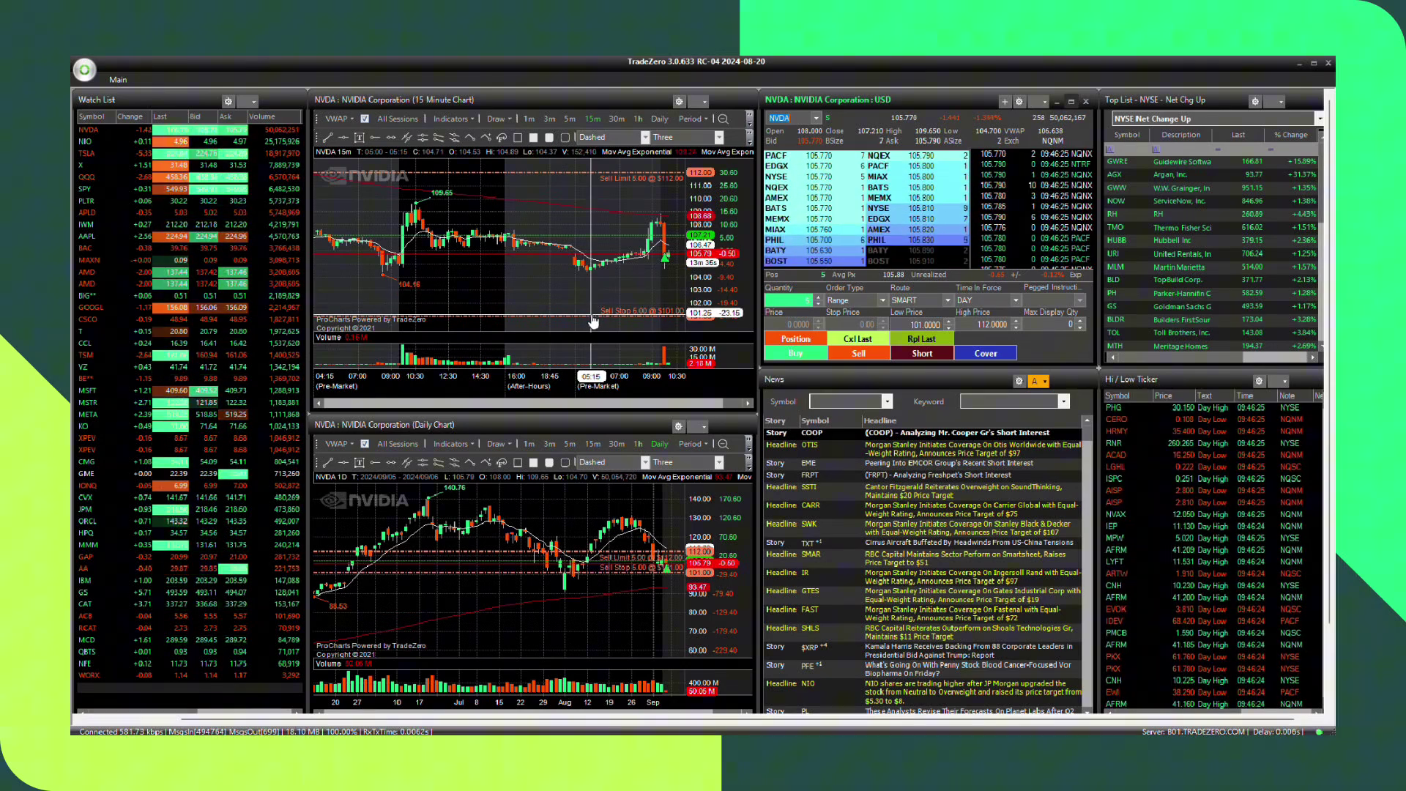
Drag the NVDA range order's chart lines to a 102.05 stop and 110.78 limit, replacing each.
left_click_drag(591, 308, 593, 303)
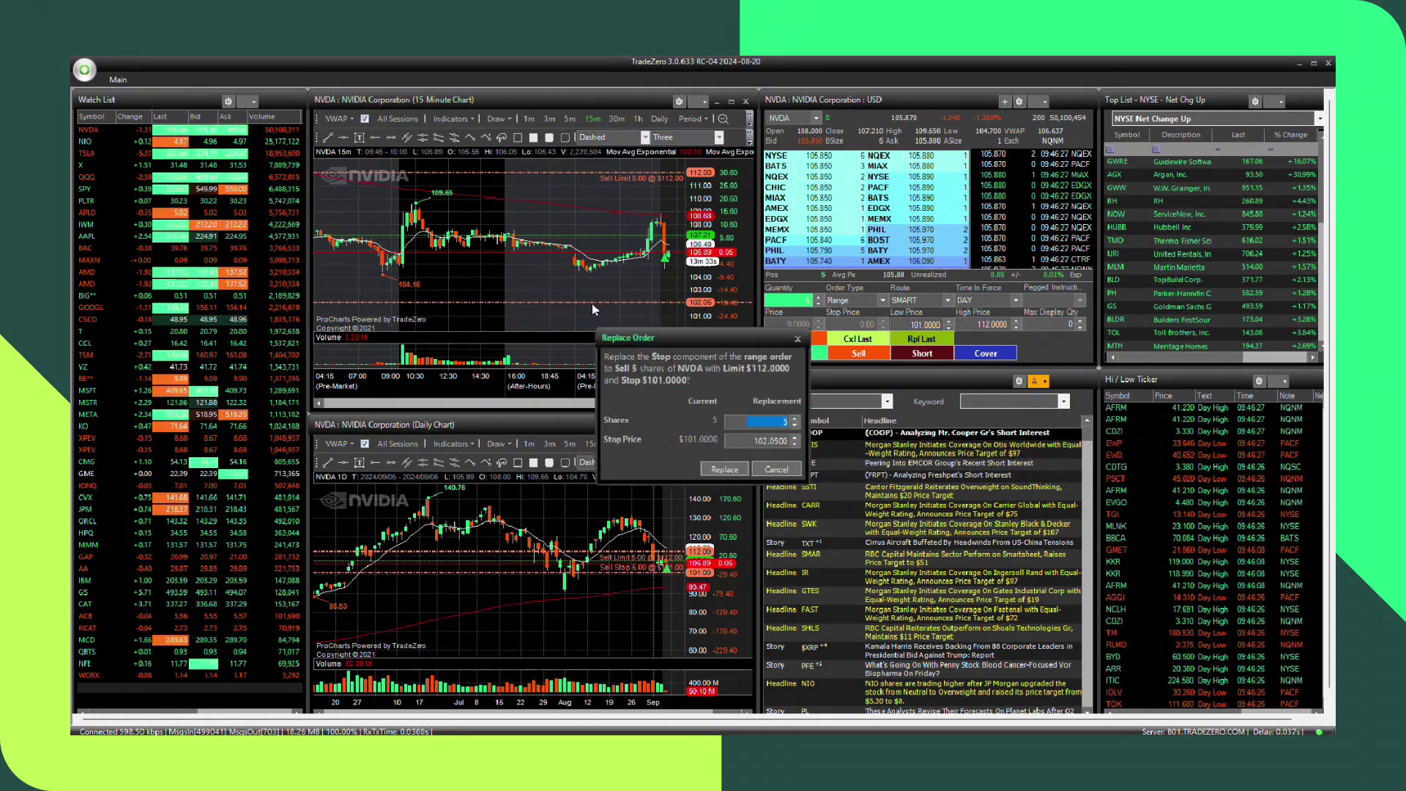
left_click(725, 468)
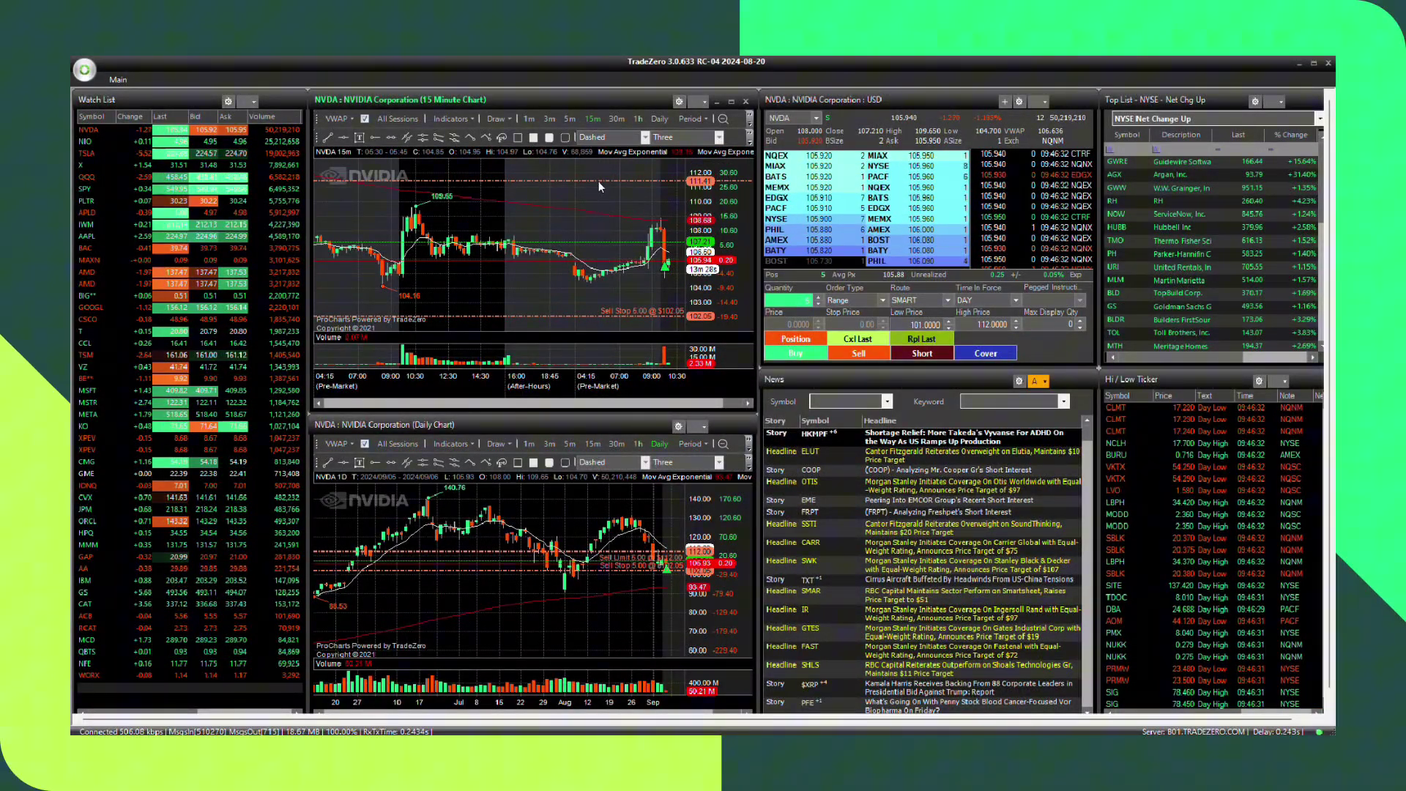
left_click_drag(596, 173, 600, 191)
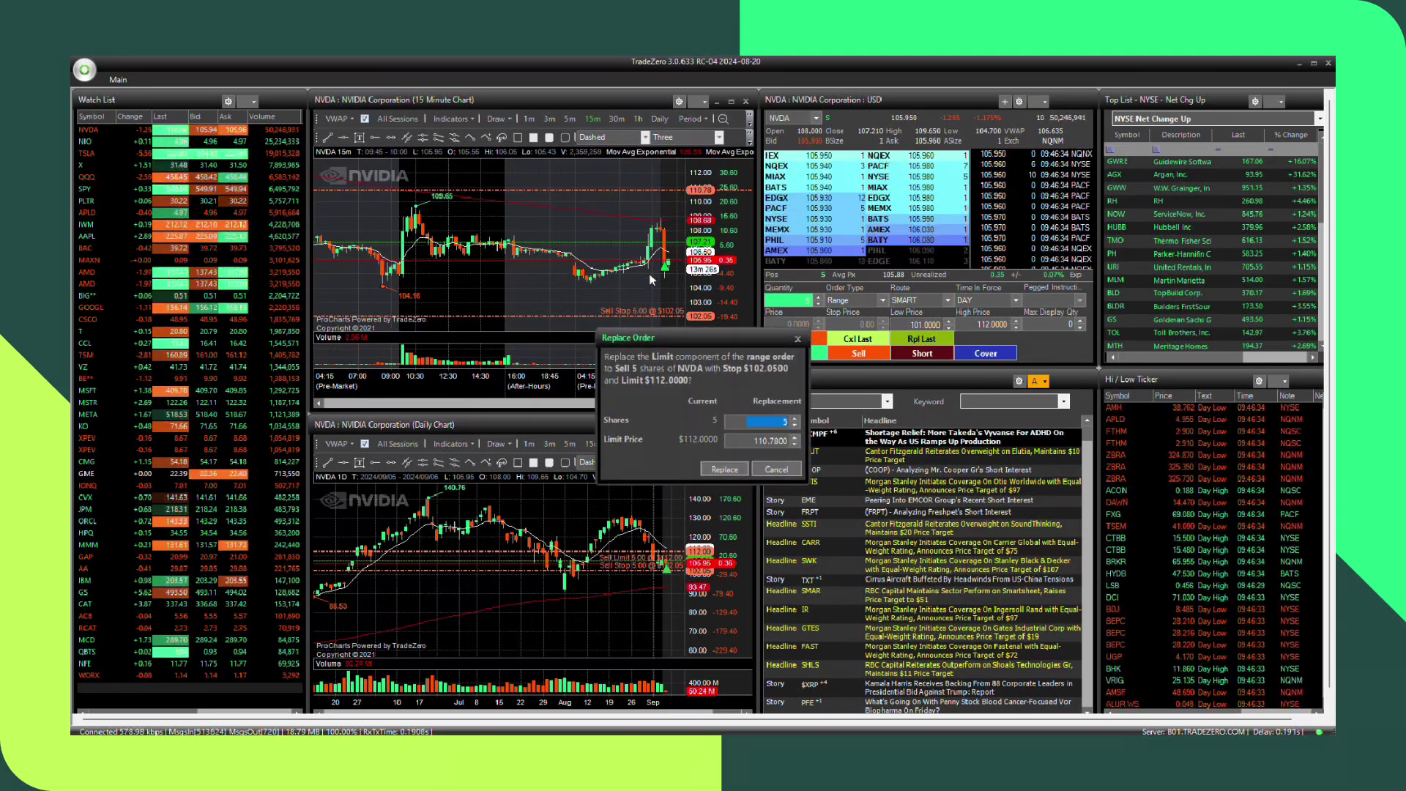
left_click(733, 470)
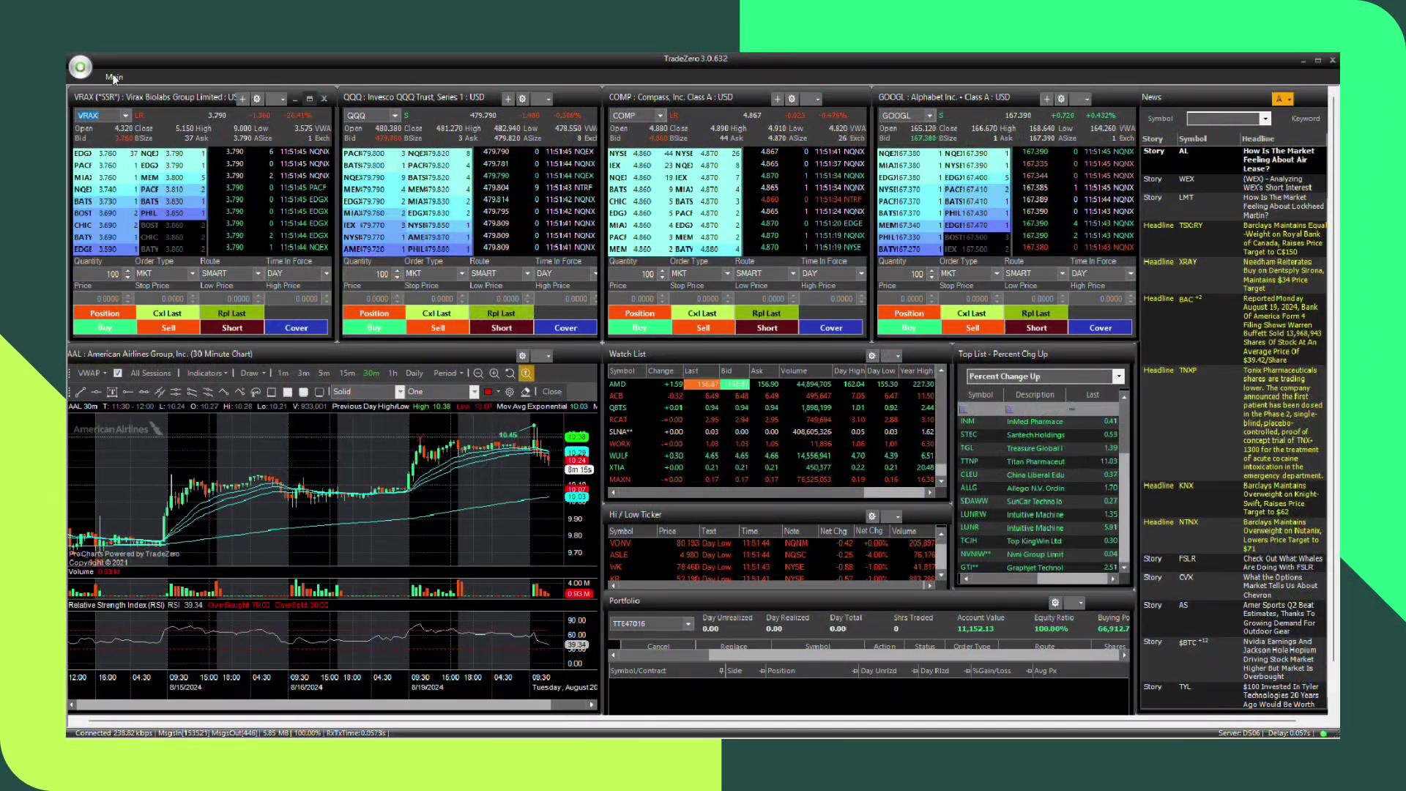
In Short Locates, add TSLA, GOOG, ACB and WORX to the locate list.
left_click(314, 102)
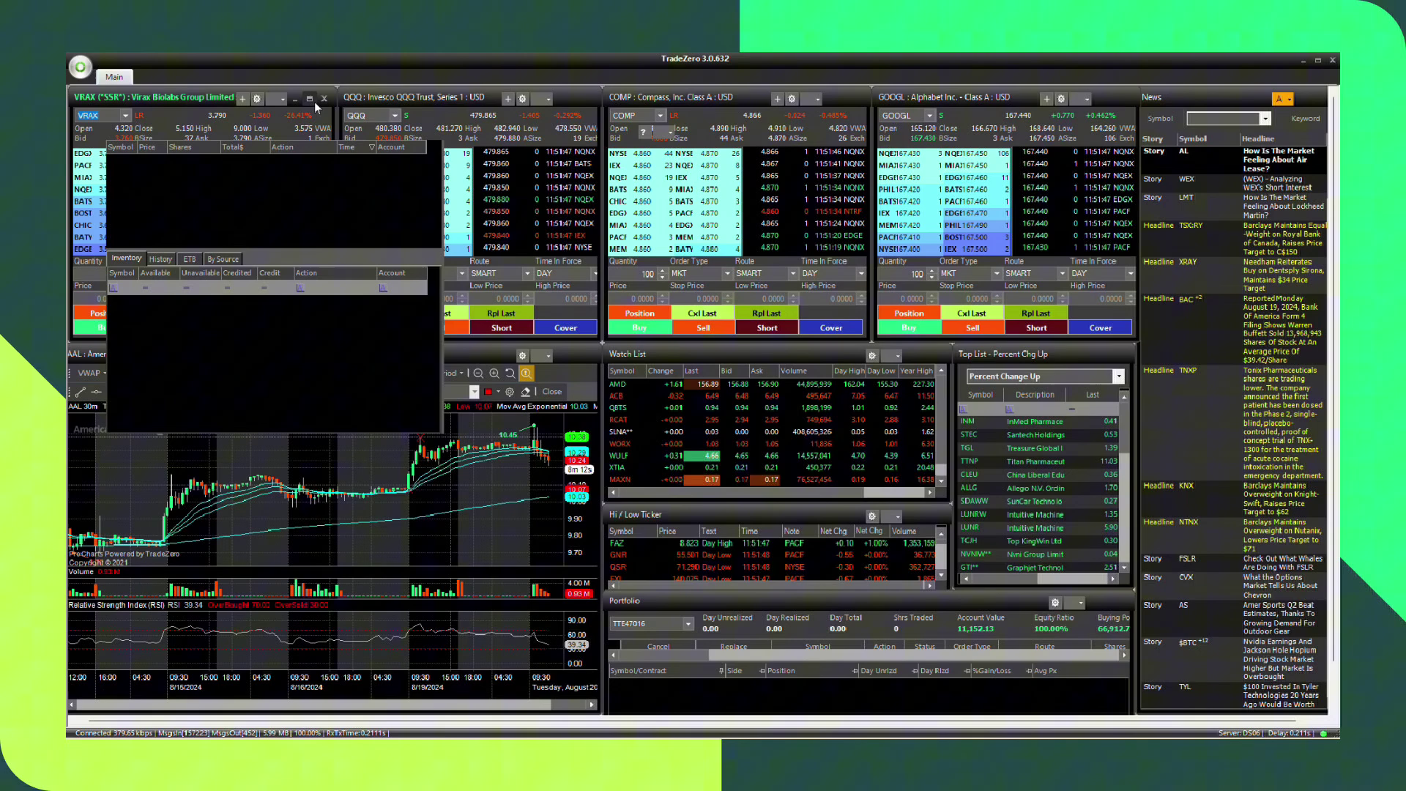
left_click(498, 163)
type("TSLA")
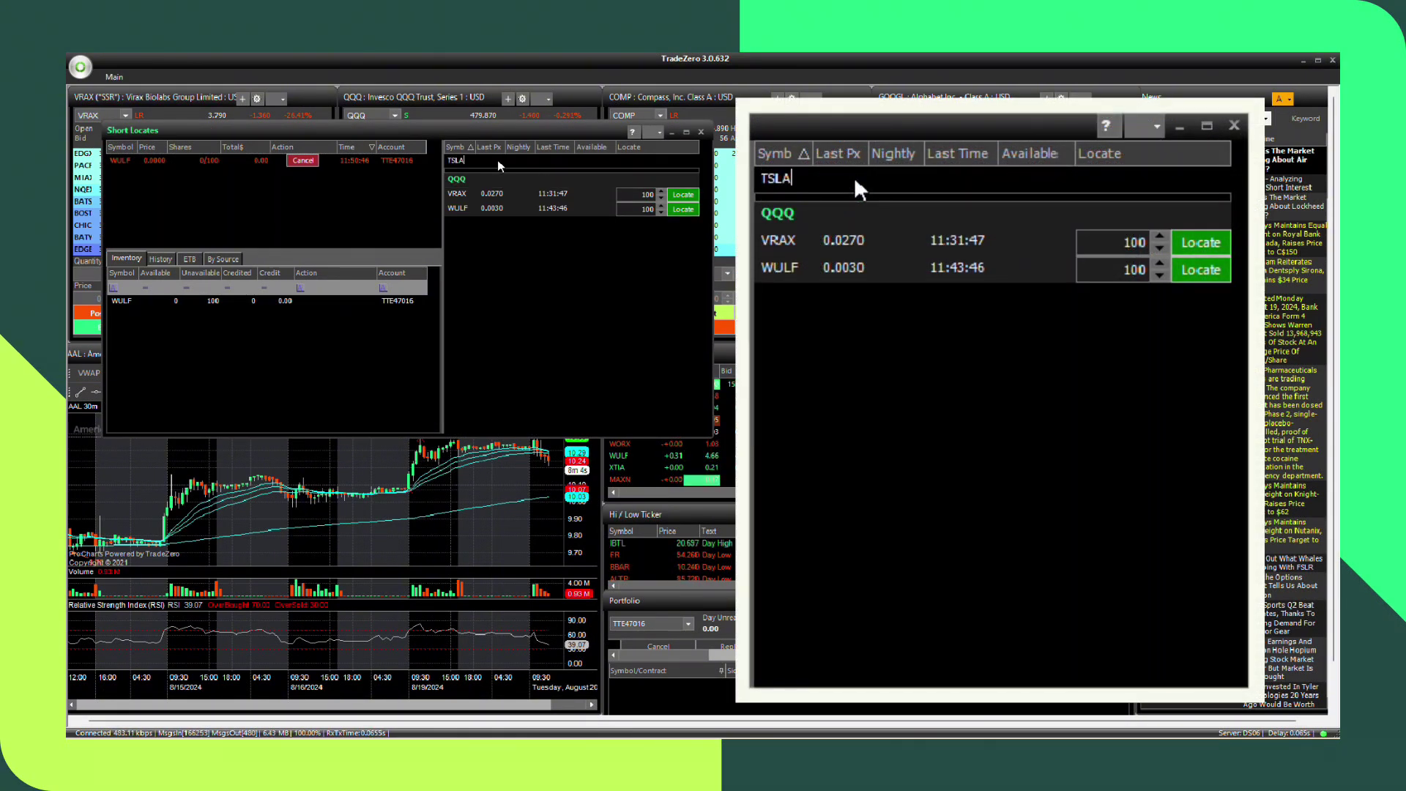
type("GOOG")
key("Return")
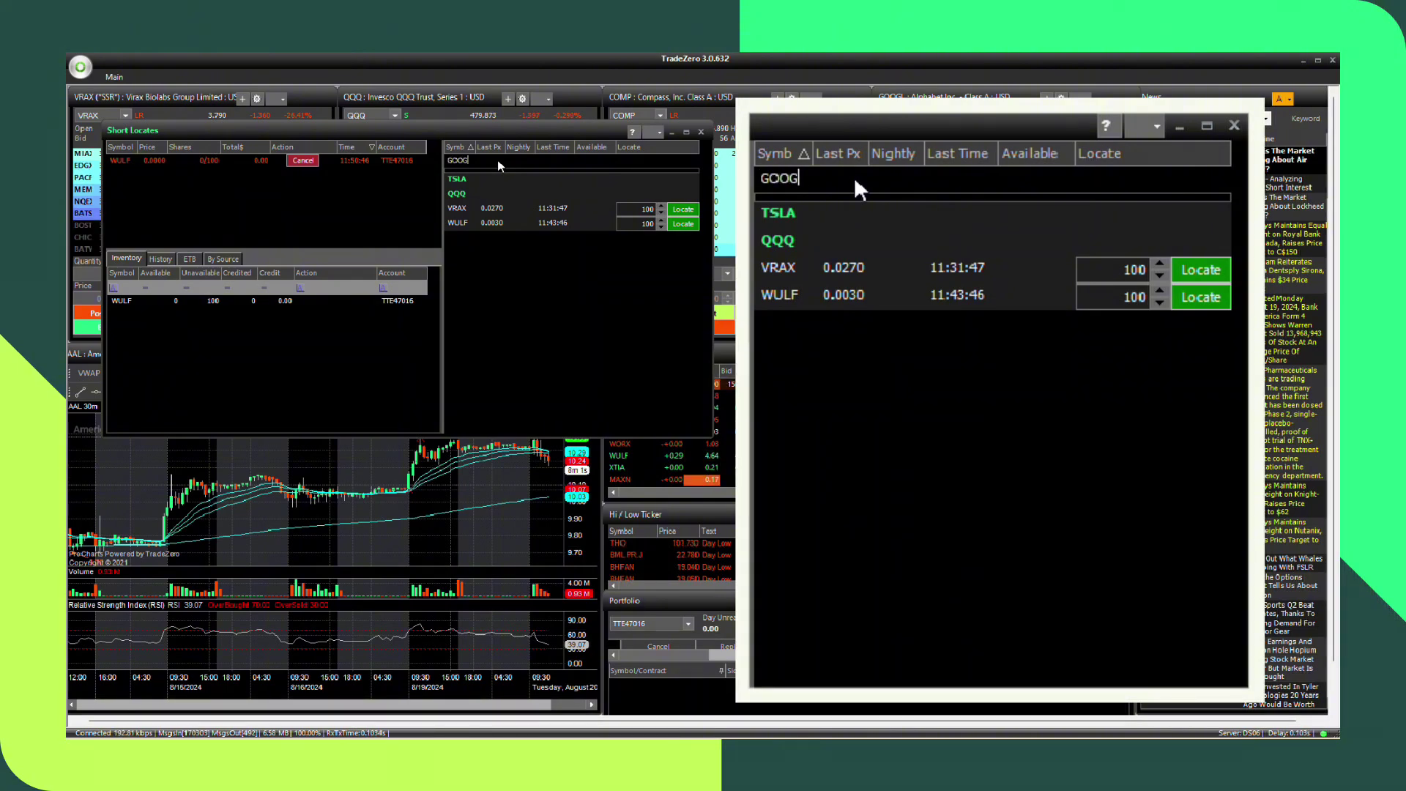
key("Return")
type("B")
key("Return")
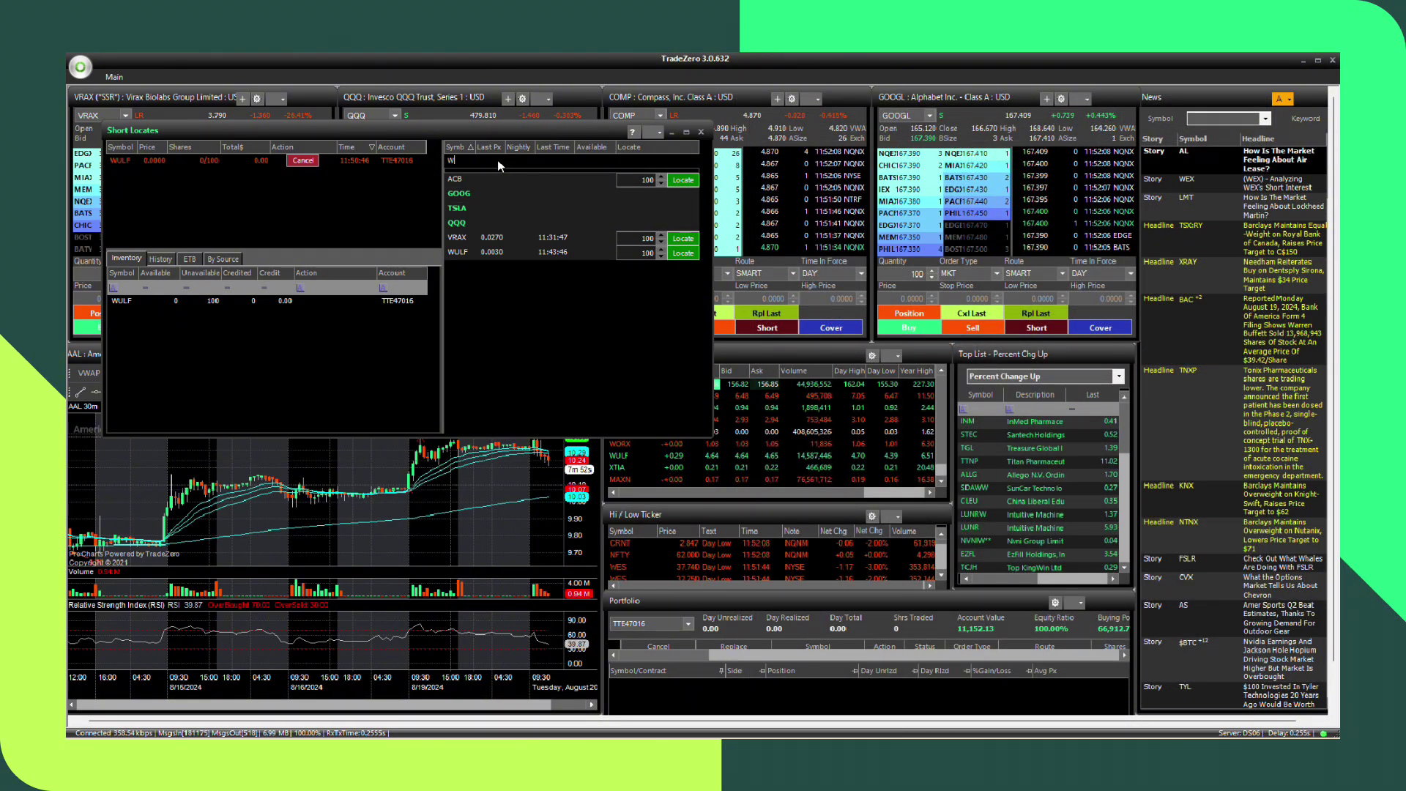
type("ORX")
key("Return")
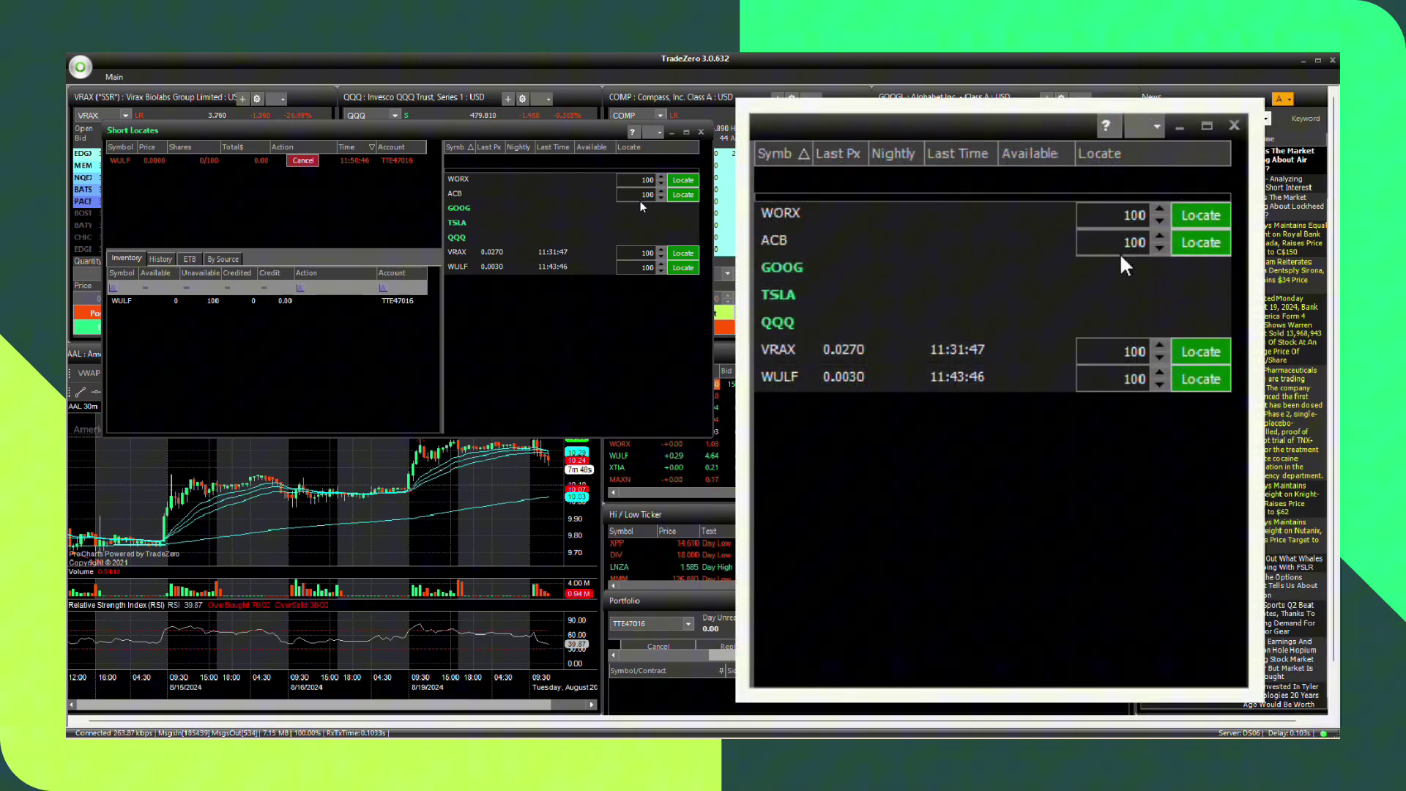
Request a locate for 200 ACB shares.
left_click(661, 191)
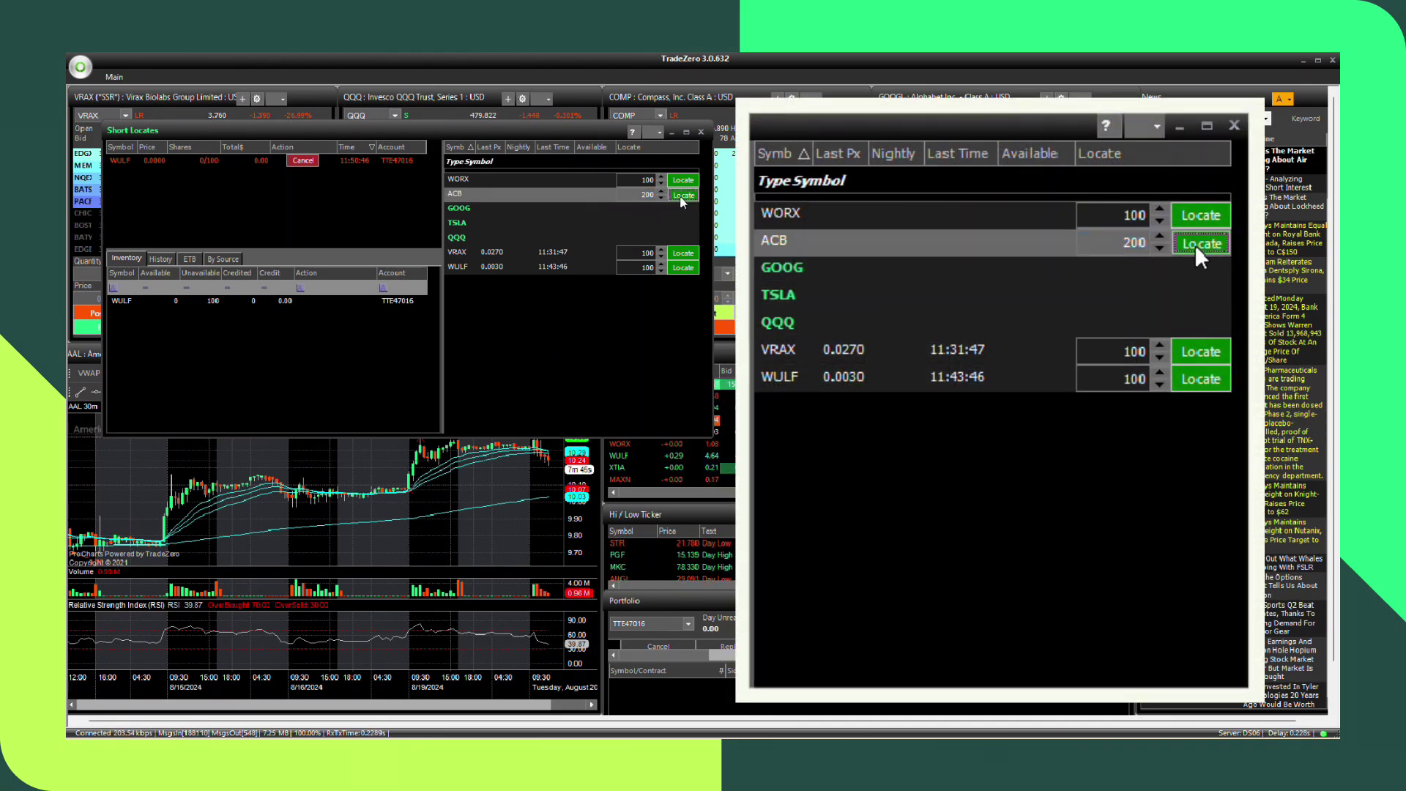
left_click(681, 196)
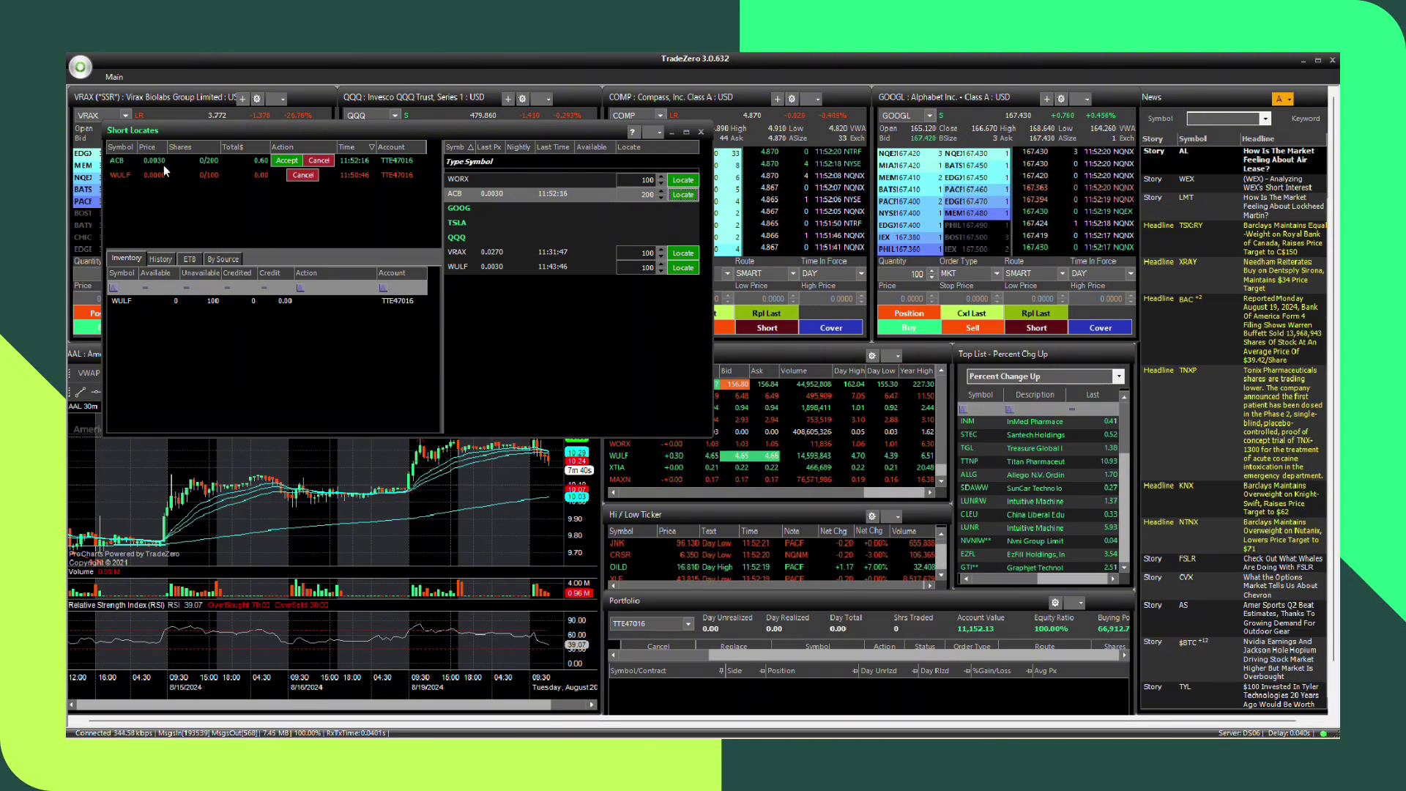
Accept the 200-share ACB locate offer, then credit those shares back from inventory.
left_click(293, 162)
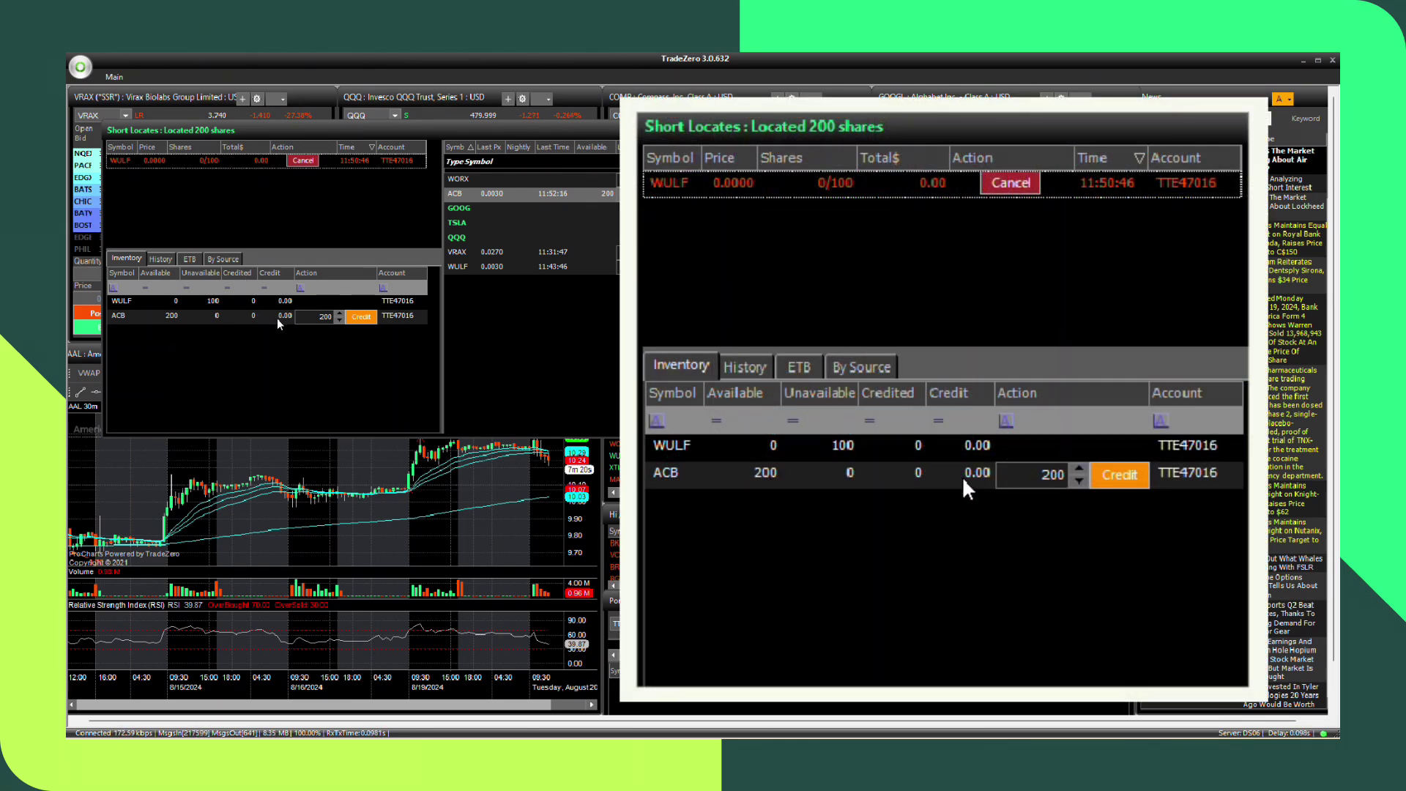
left_click(355, 318)
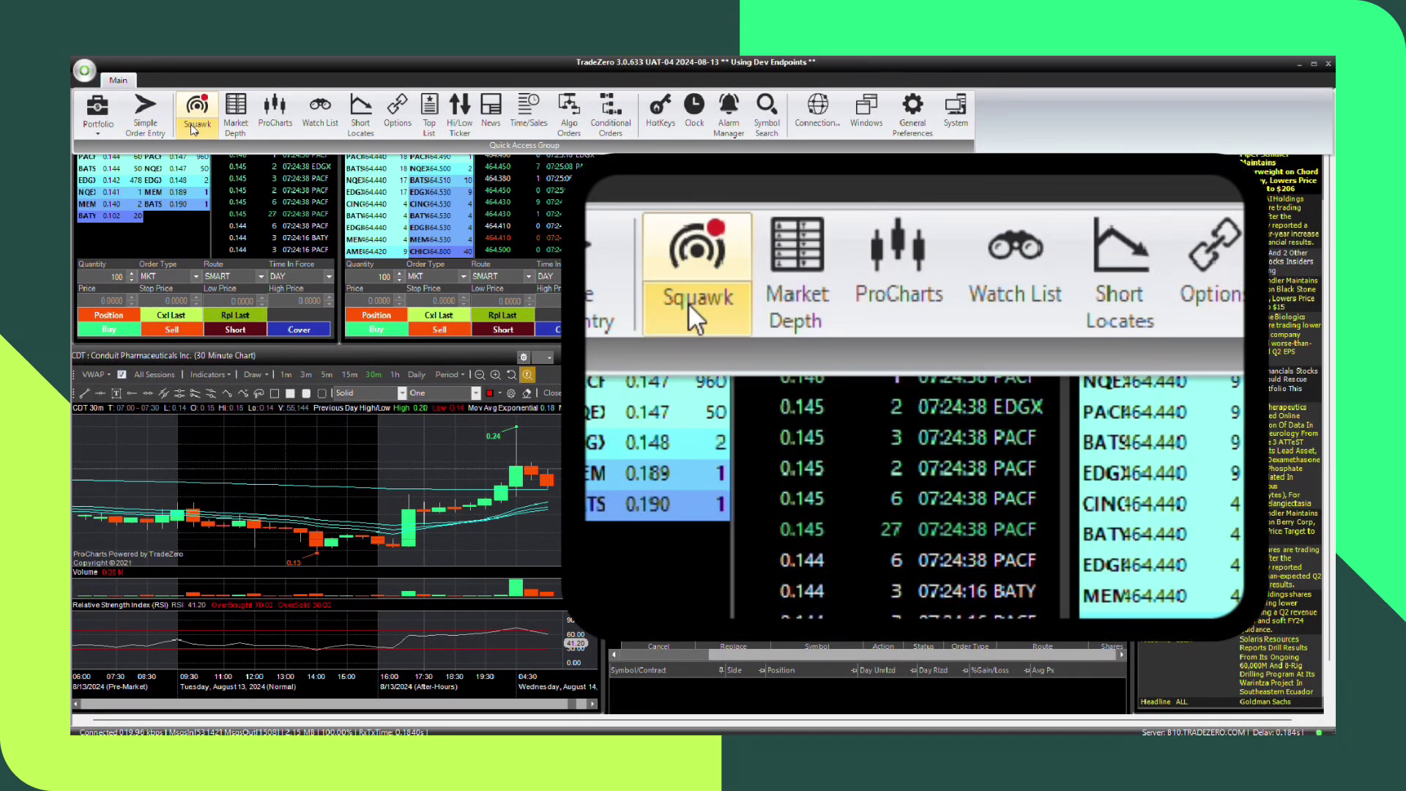
Launch Equity Squawk from the ribbon and play its streaming audio news.
left_click(197, 110)
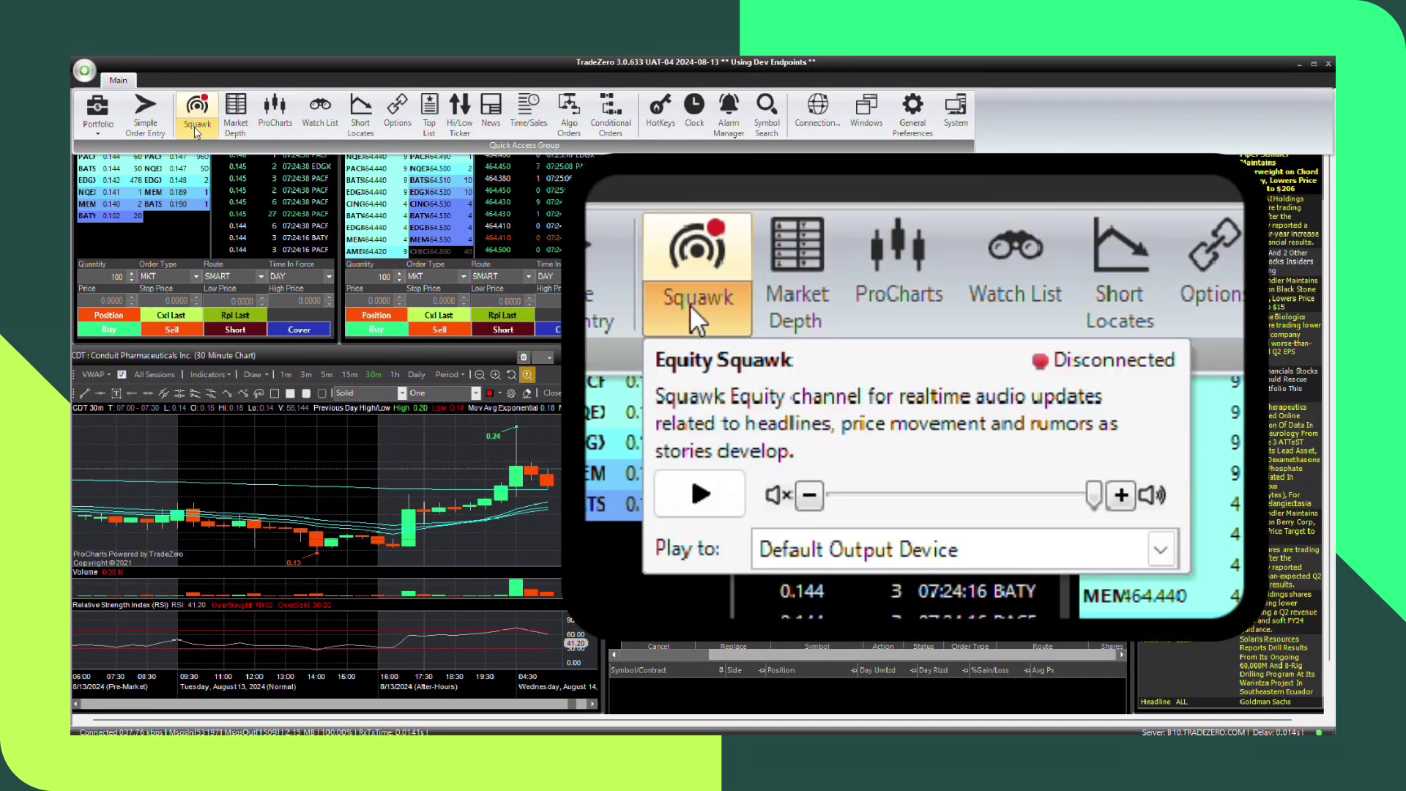
left_click(699, 495)
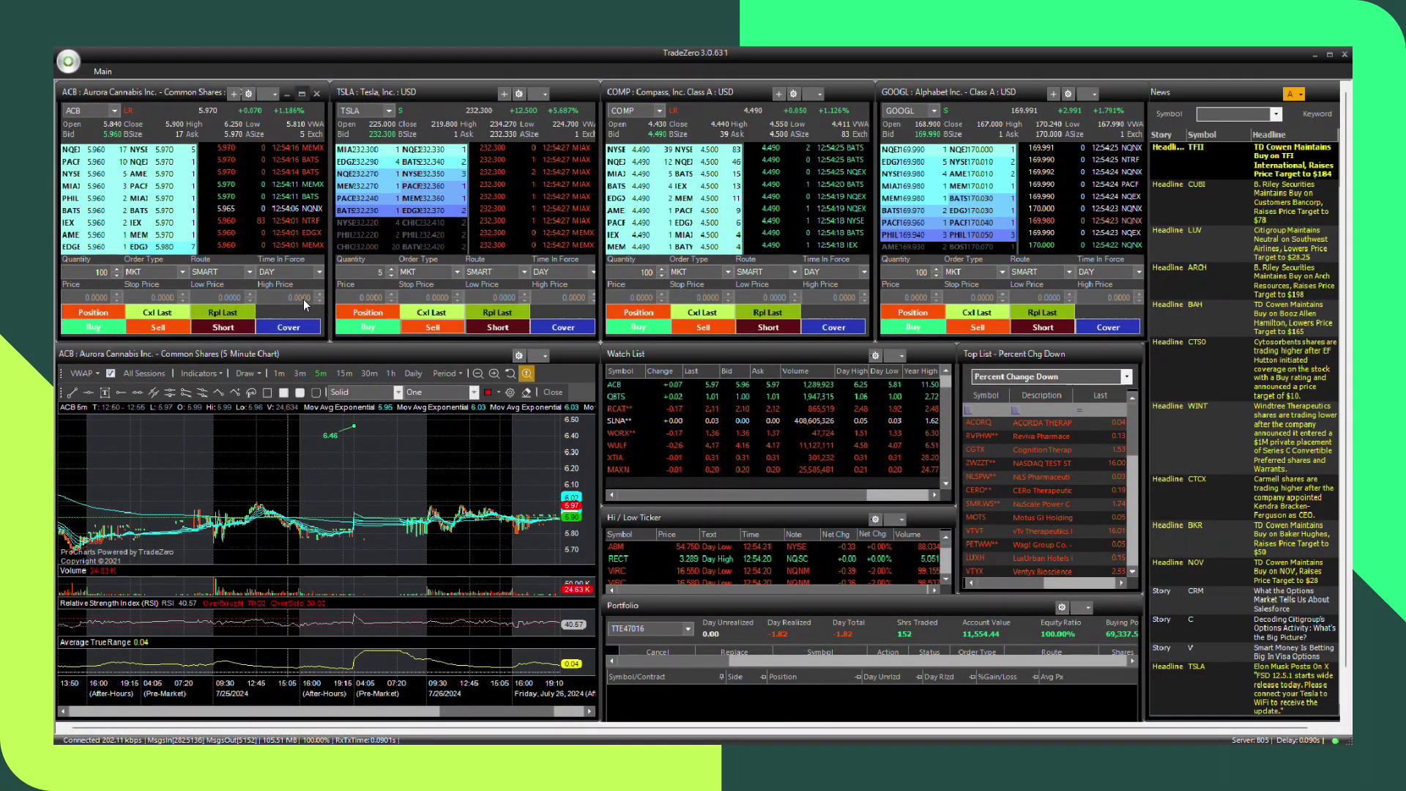
Load ACB in a new order entry window and choose Trailing Stop as the order type.
left_click(106, 74)
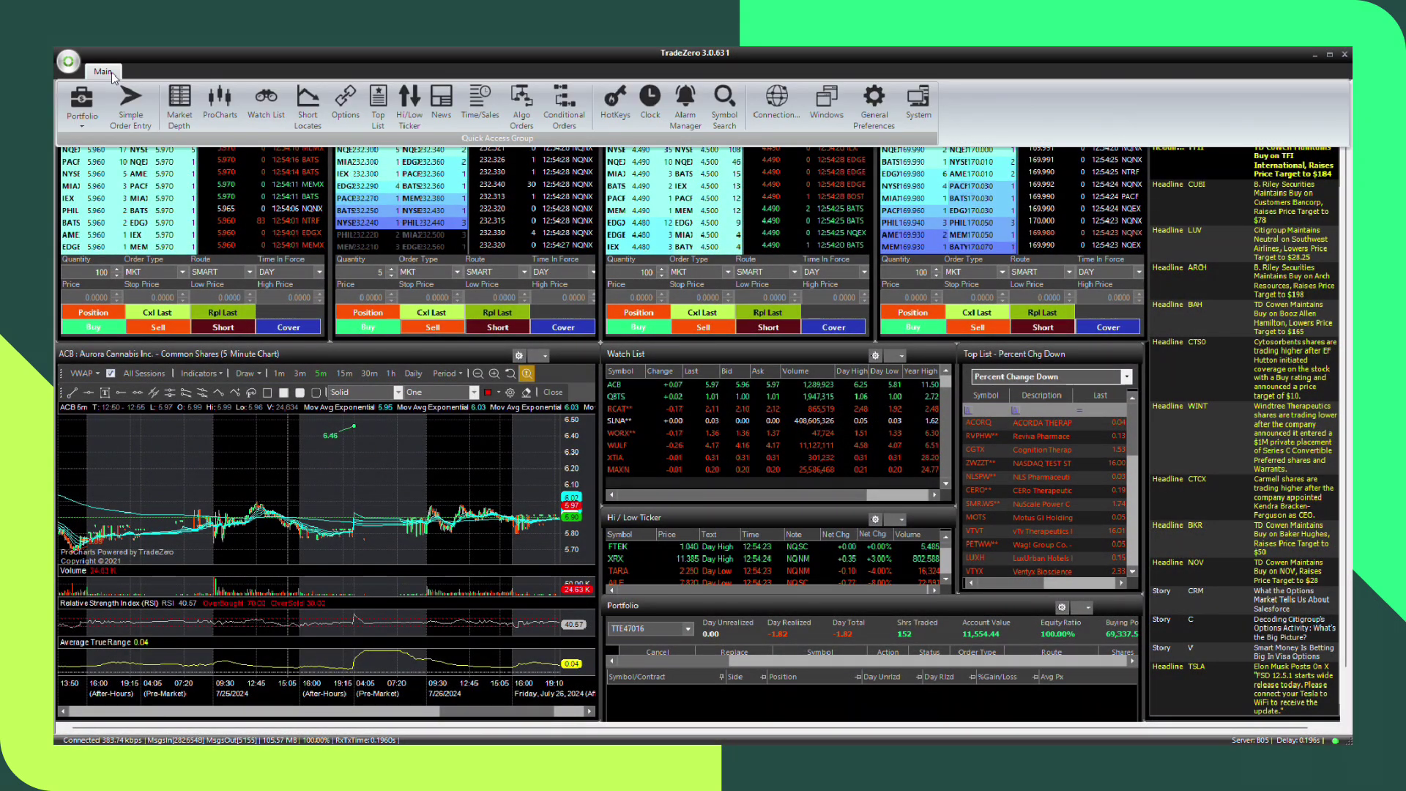
left_click(183, 100)
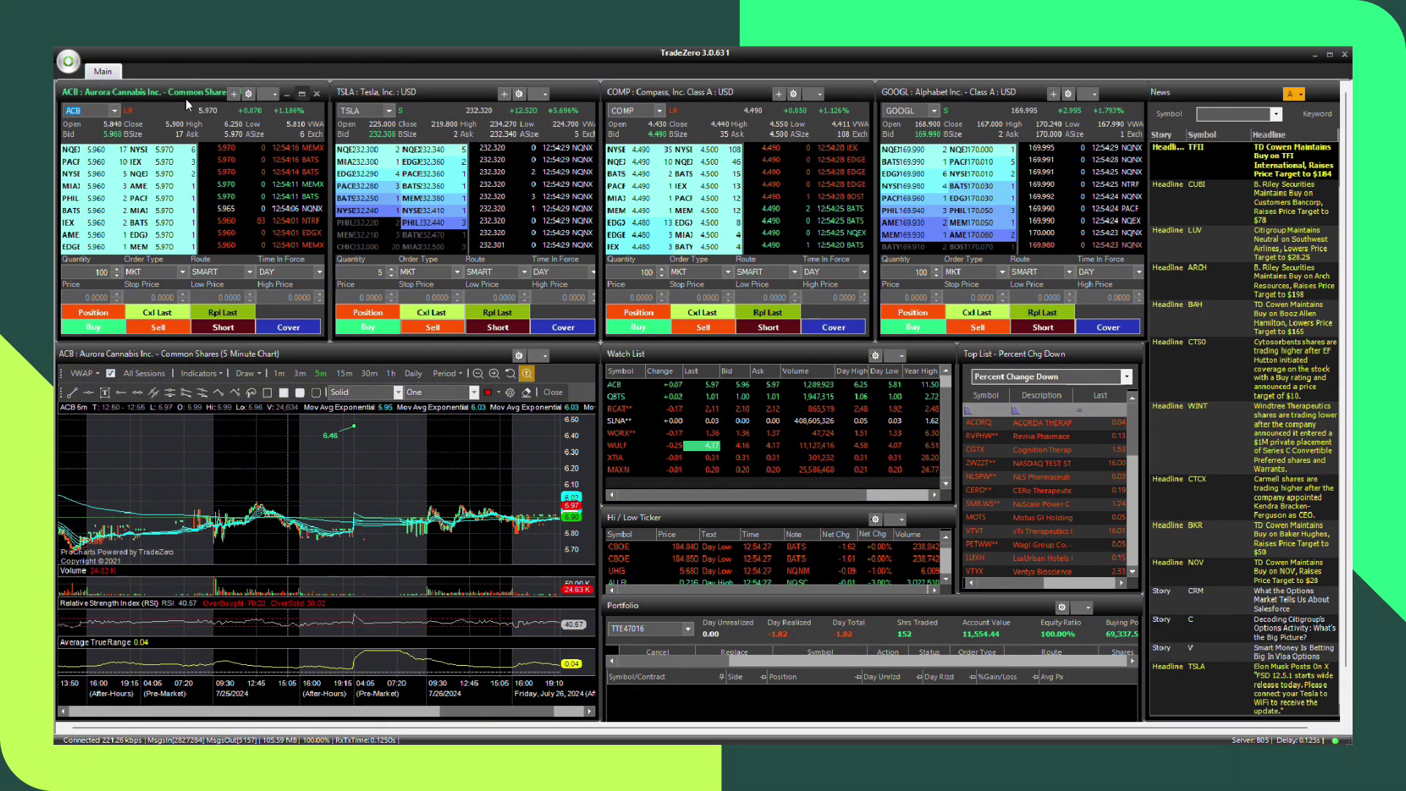
type("CB")
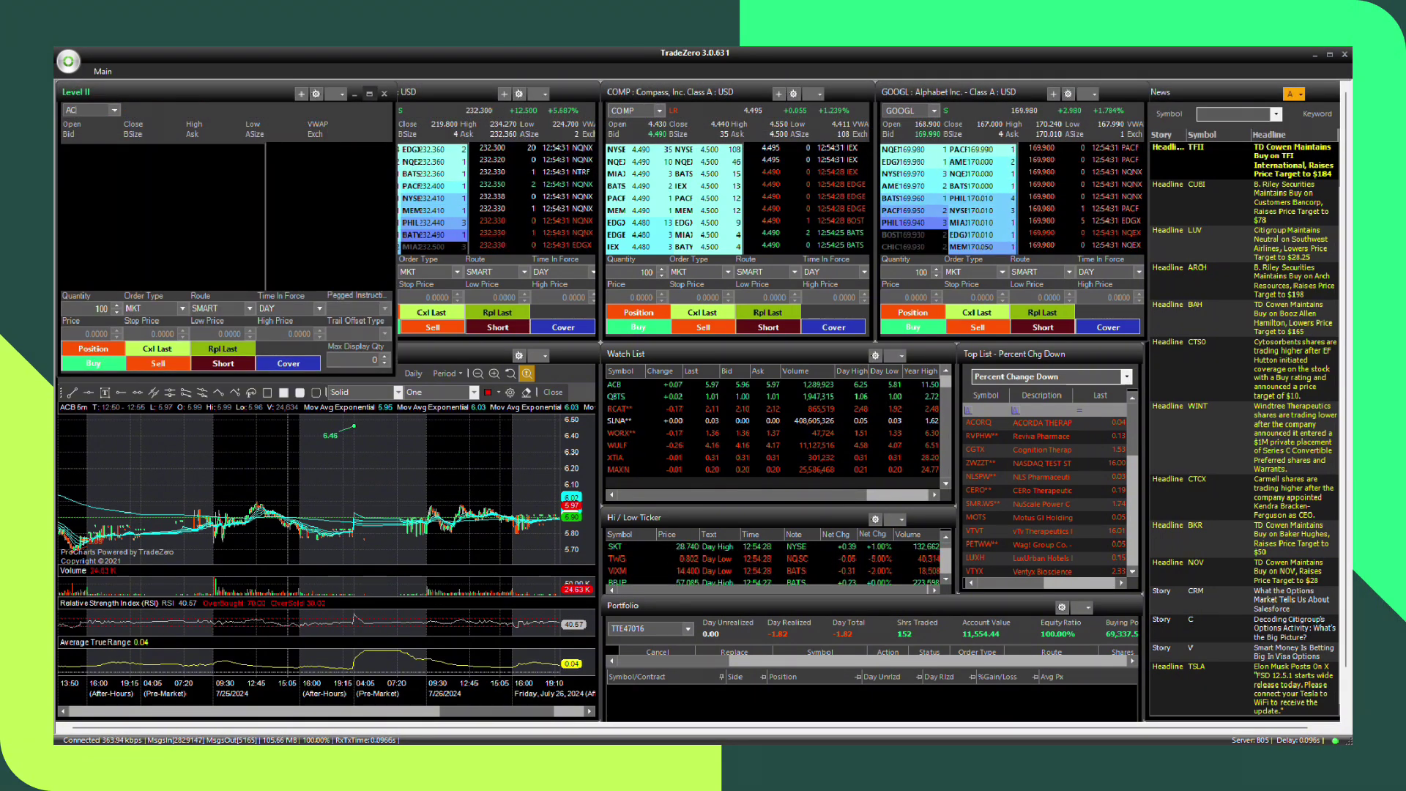
key("Return")
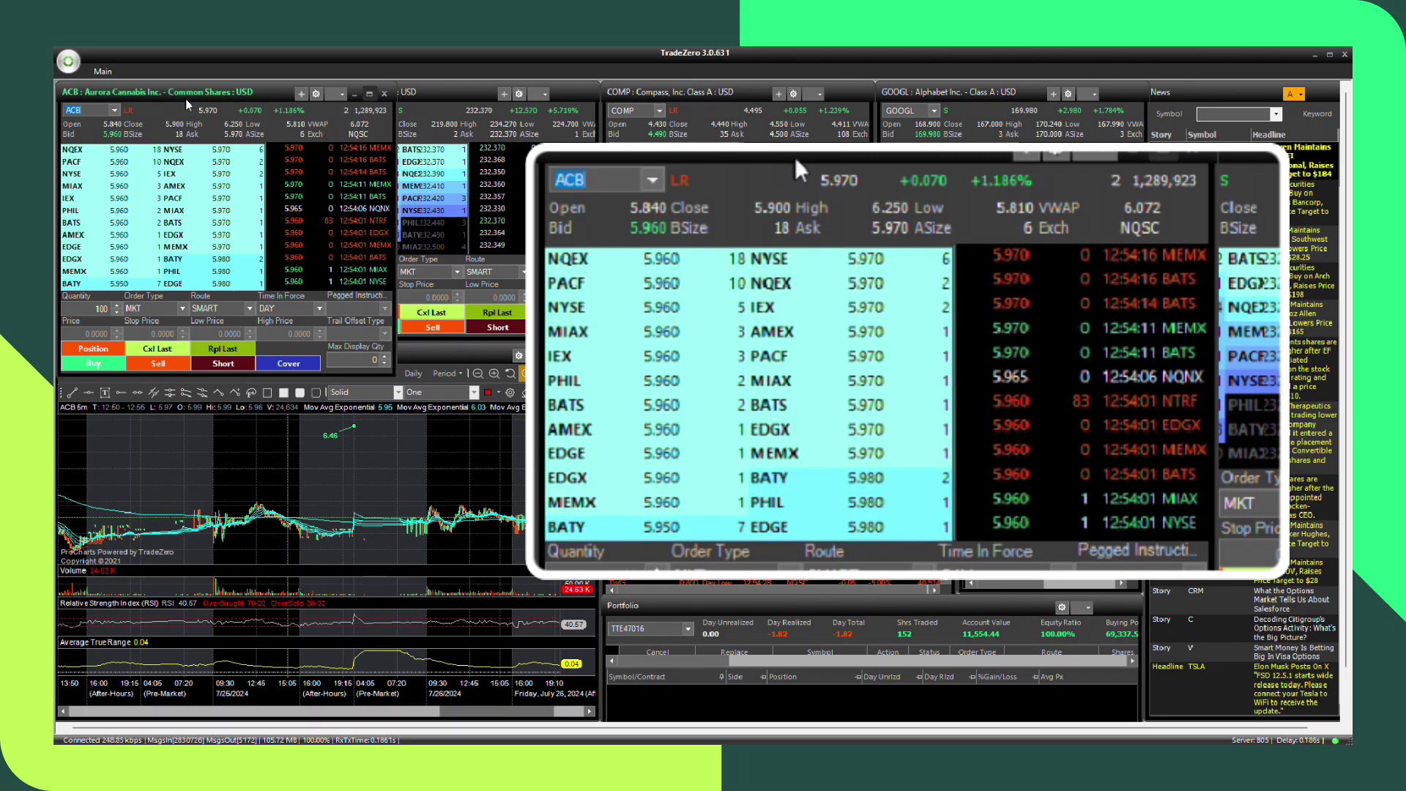
left_click(180, 307)
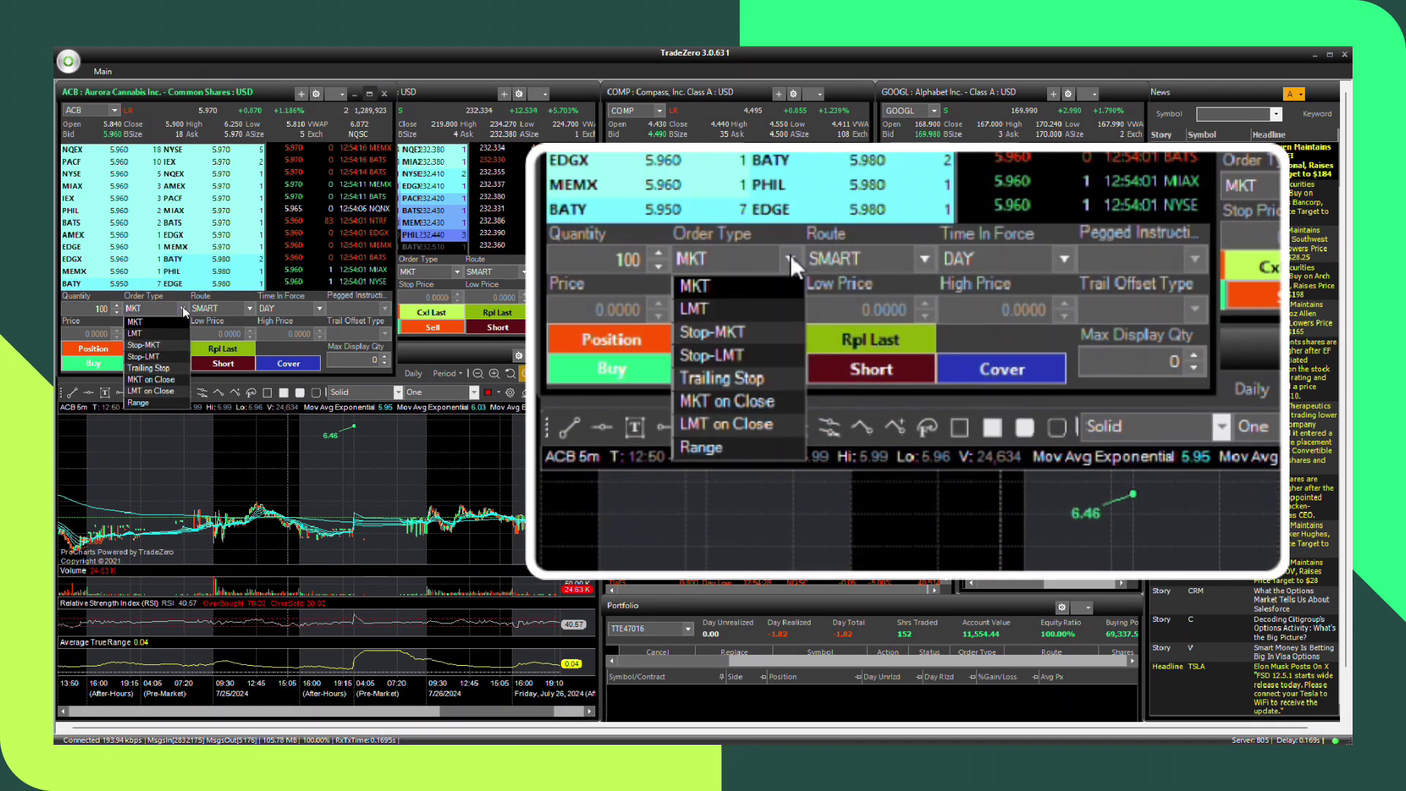
left_click(169, 367)
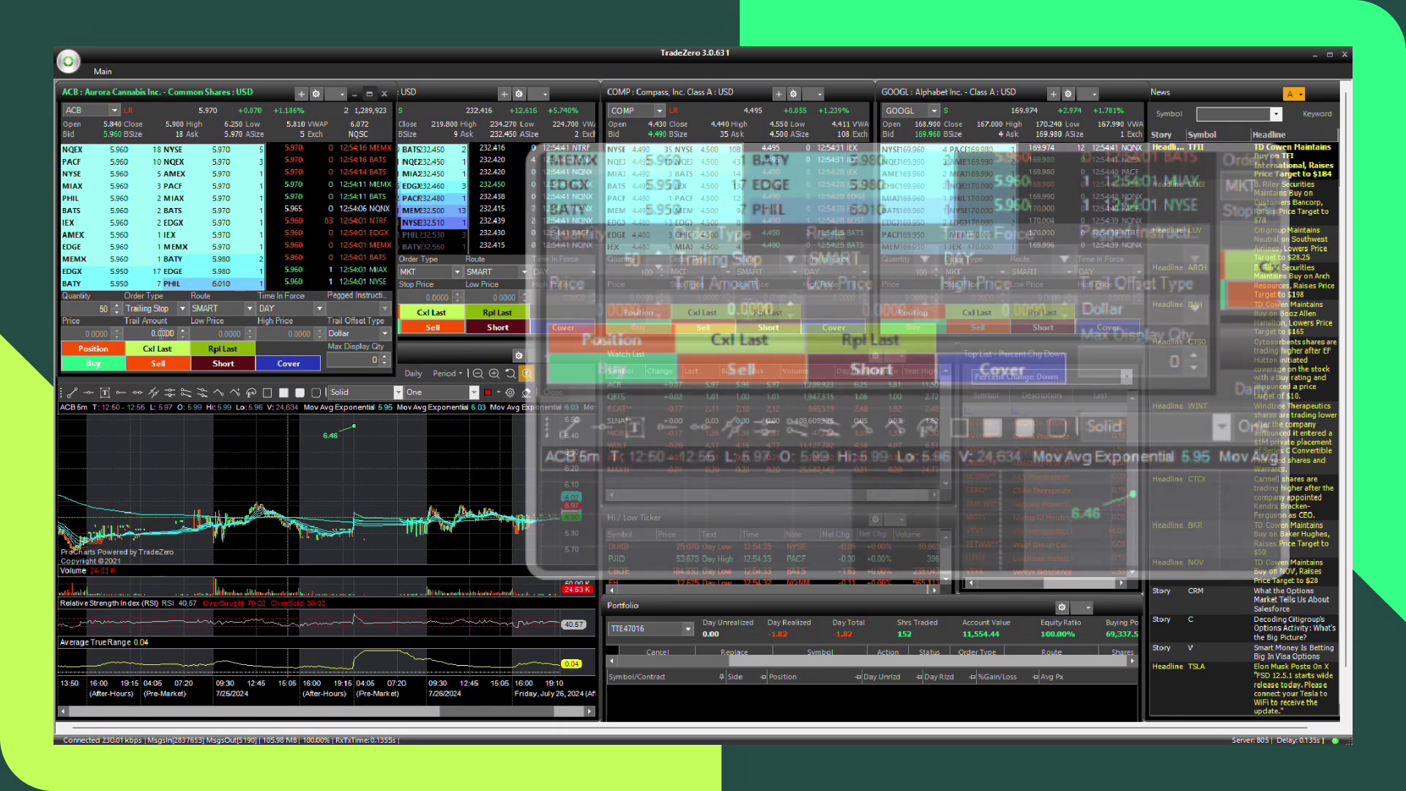
type("50")
Send a 50-share ACB buy trailing stop with 0.2 trail and enlarge the ACB chart.
left_click(164, 333)
type("0.2")
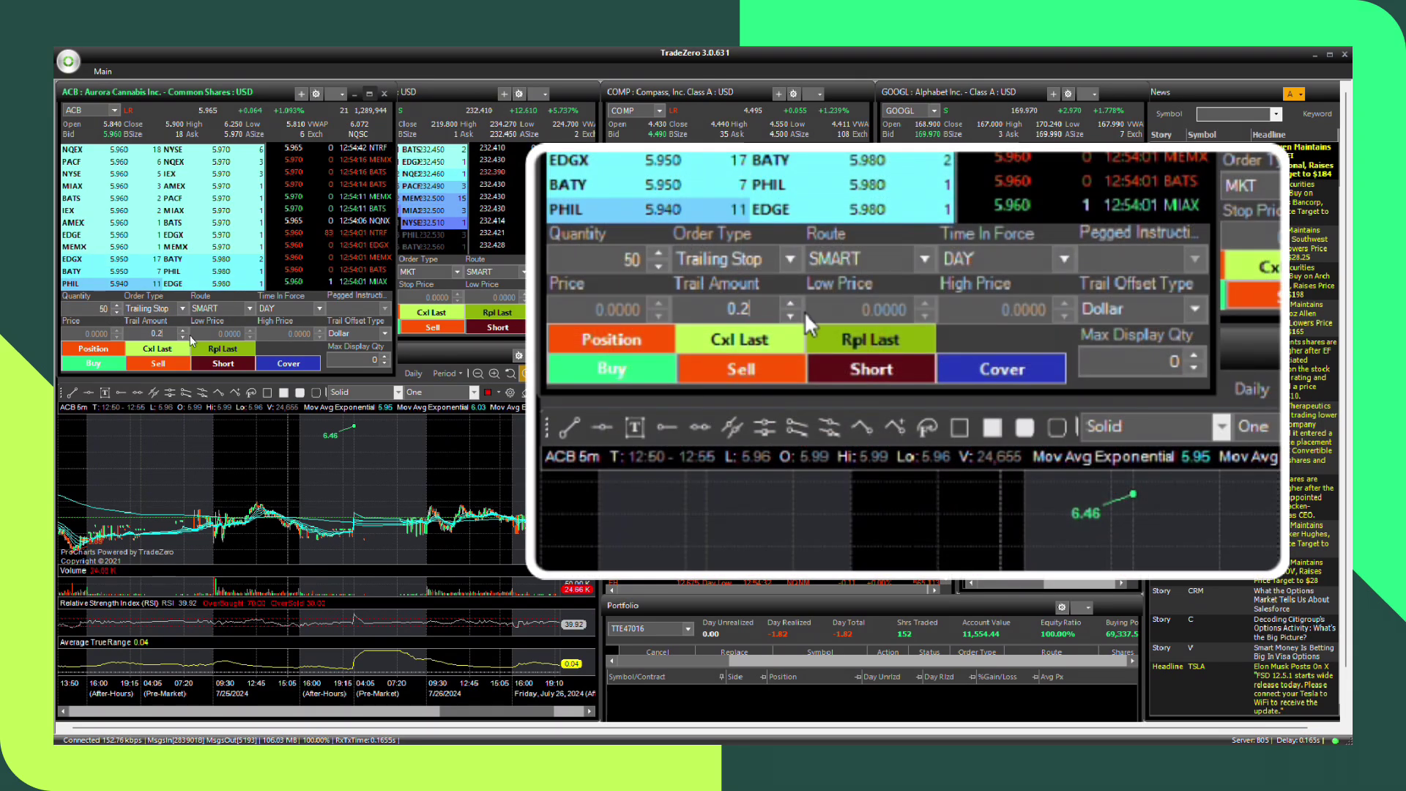
left_click(104, 362)
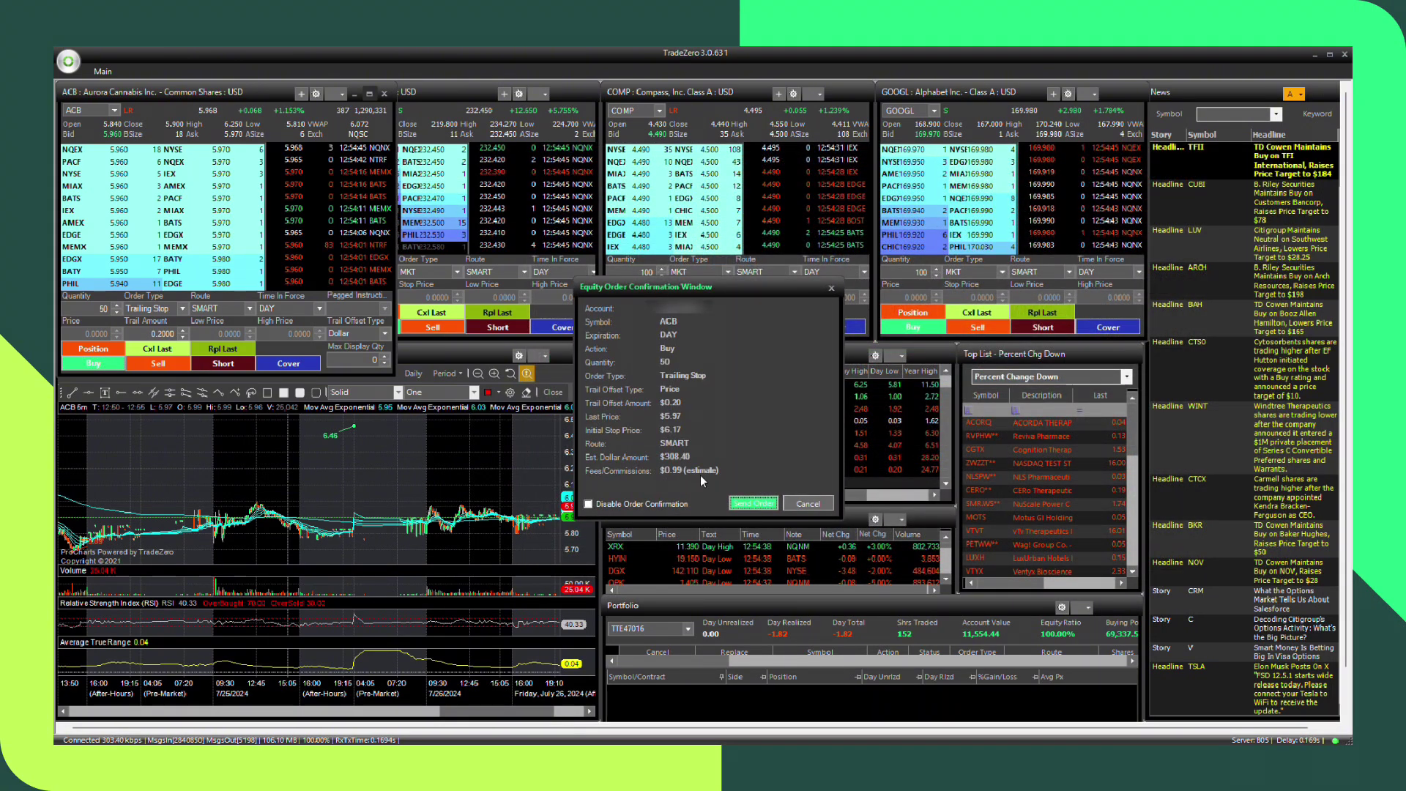
left_click(743, 501)
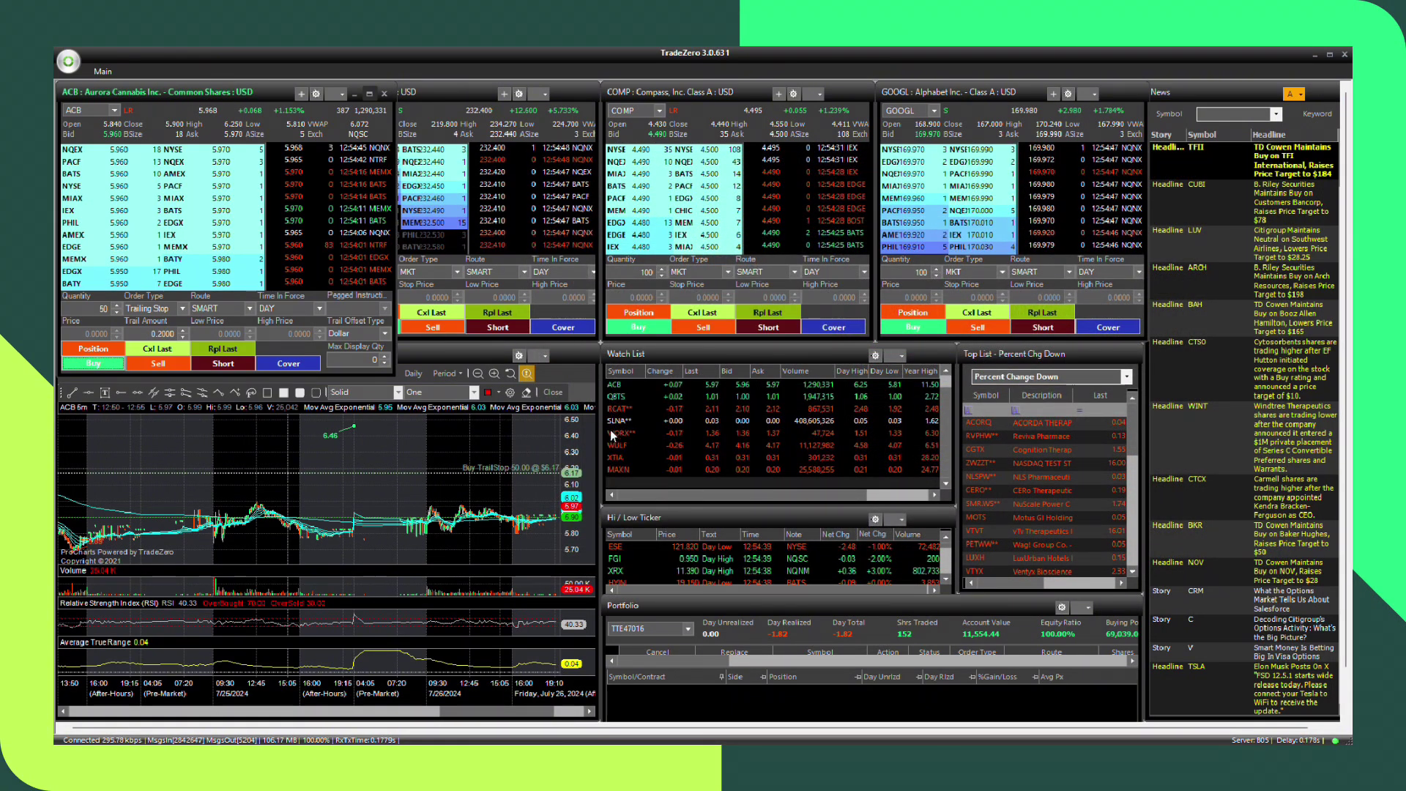
double_click(561, 356)
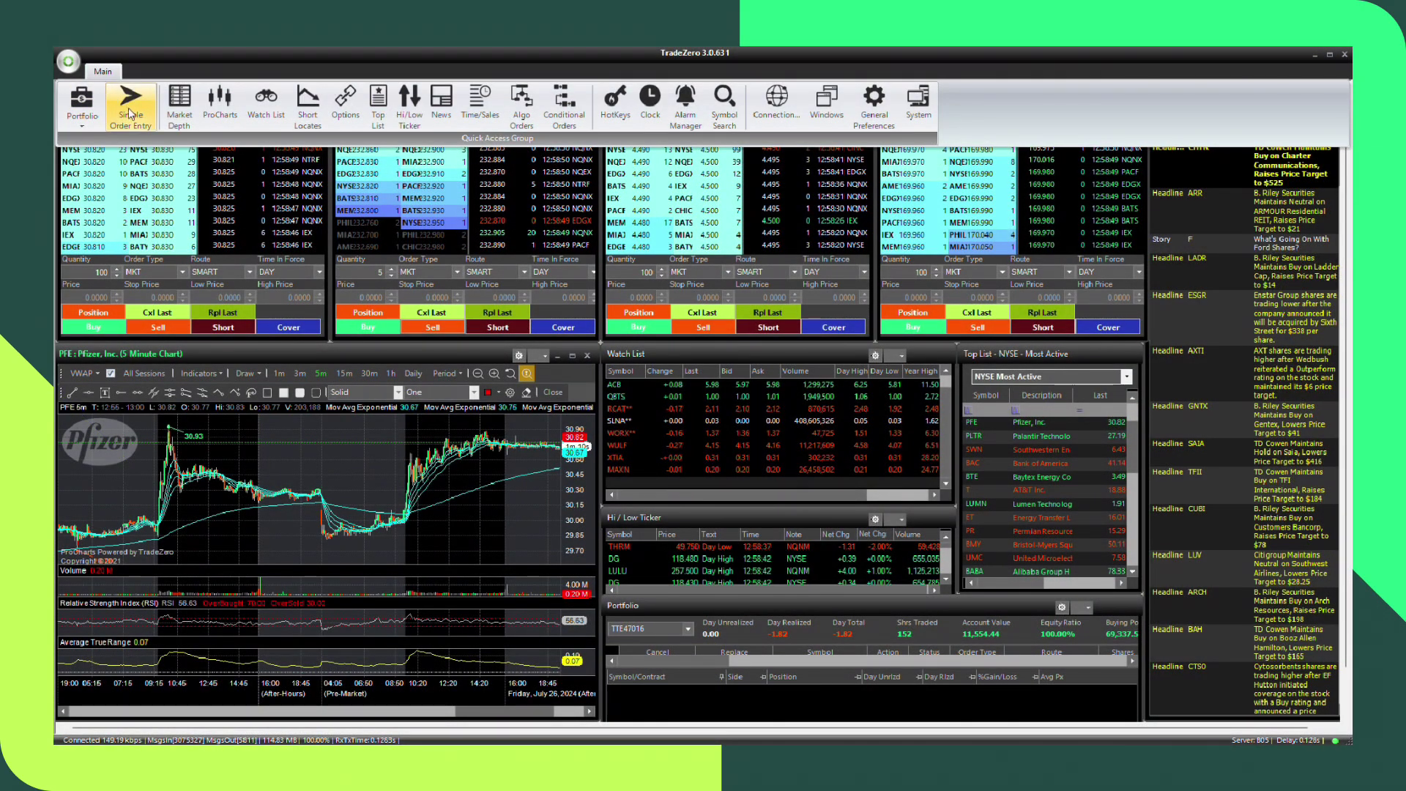
Load PFE in a new order window and send a 10-share short trailing stop with 0.1 trail.
left_click(173, 120)
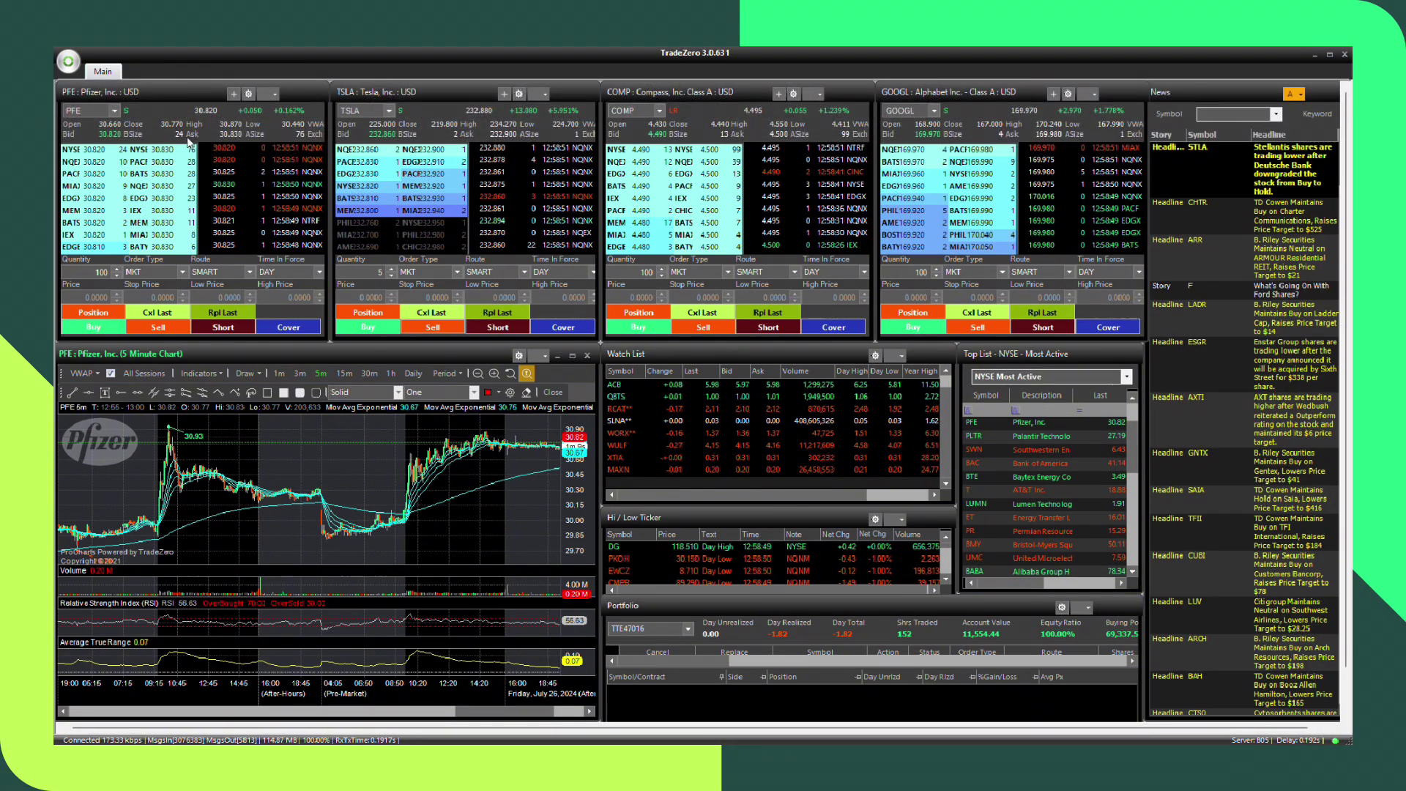
type("PF")
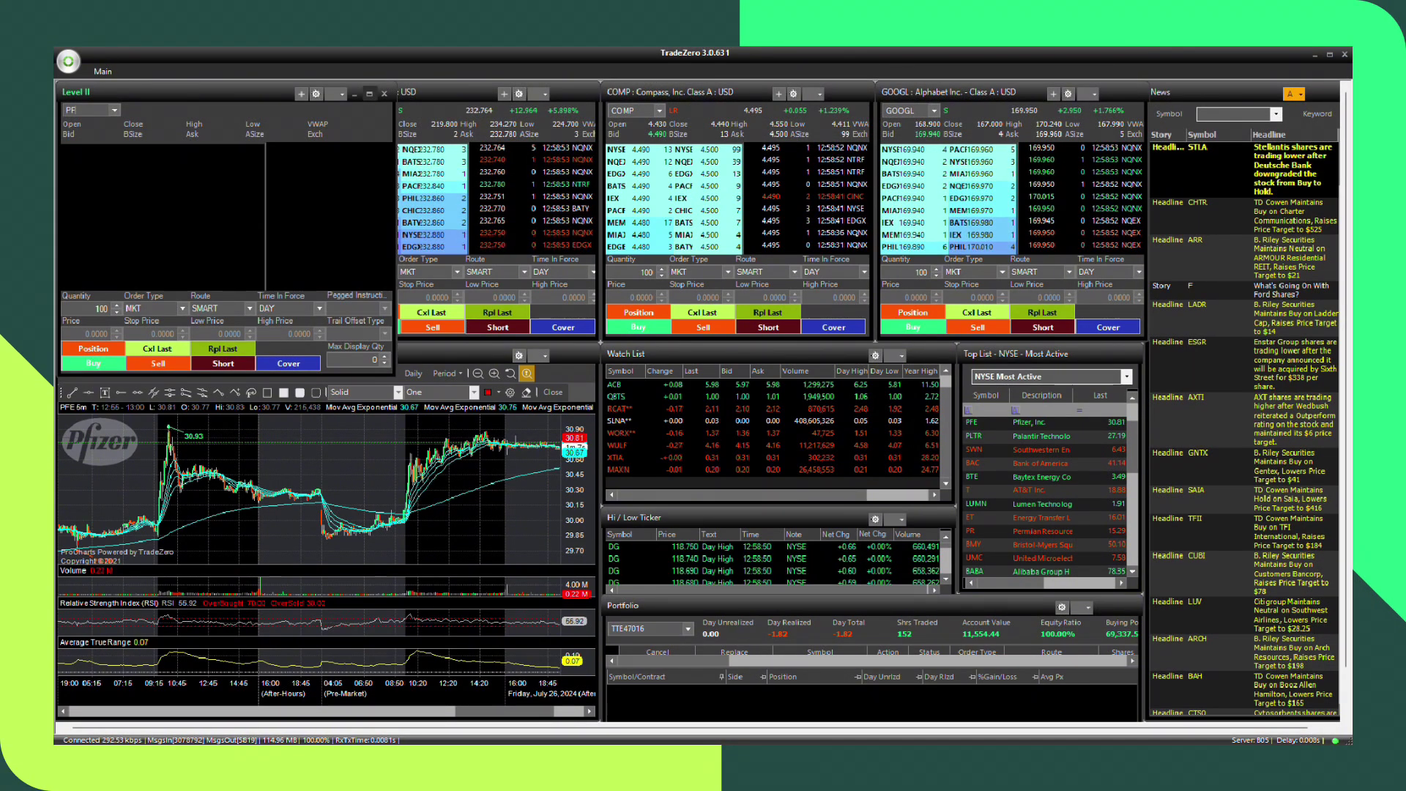
type("E")
key("Return")
left_click(159, 309)
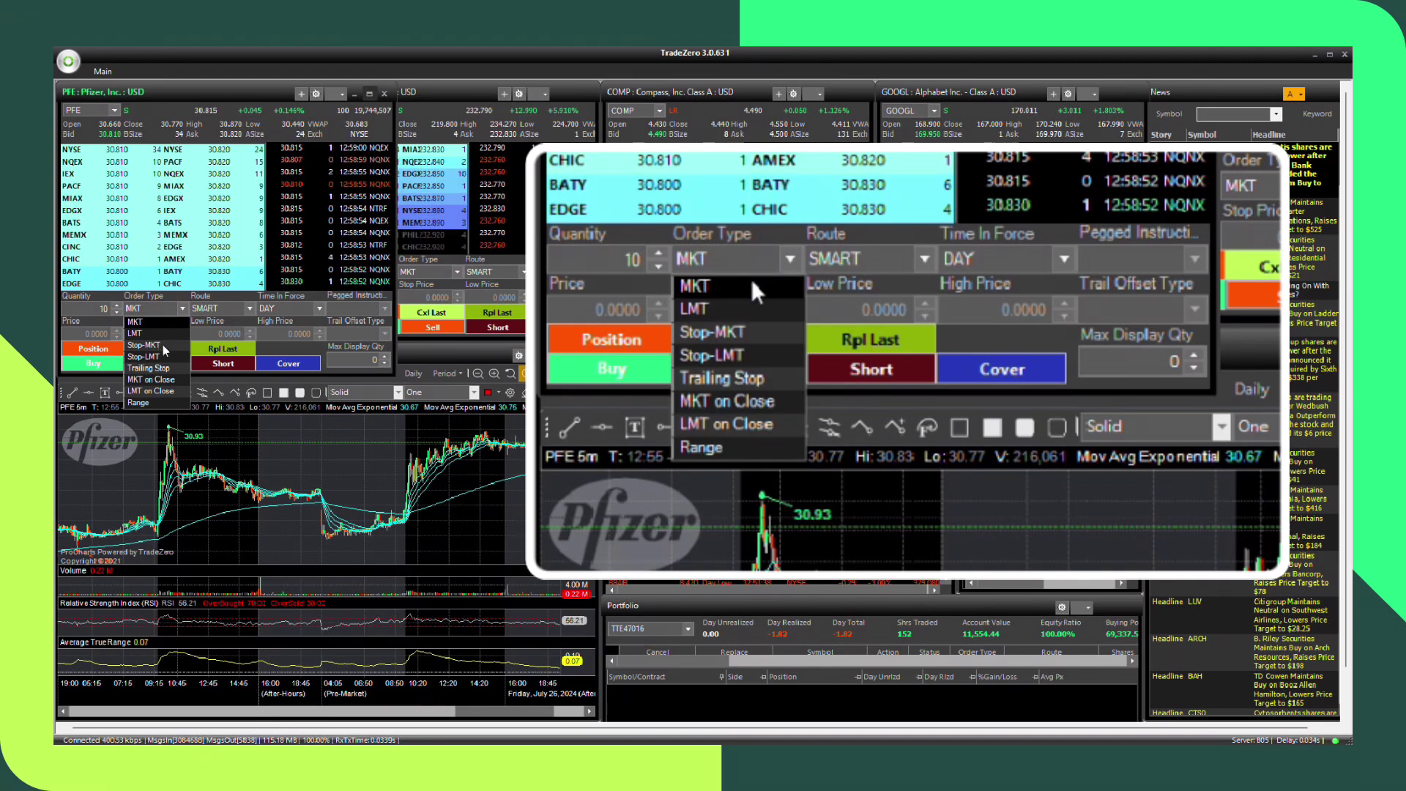
left_click(154, 366)
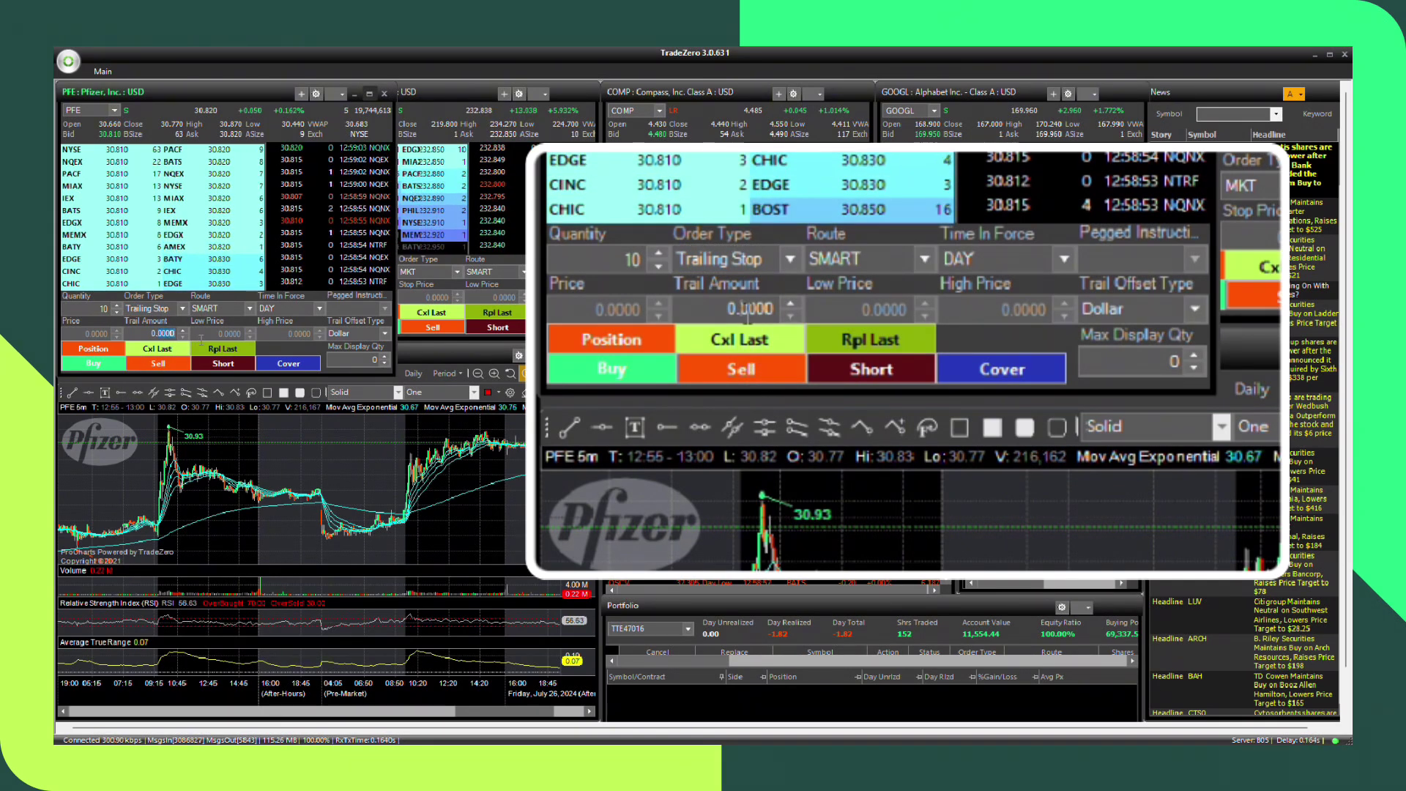
type("0.1")
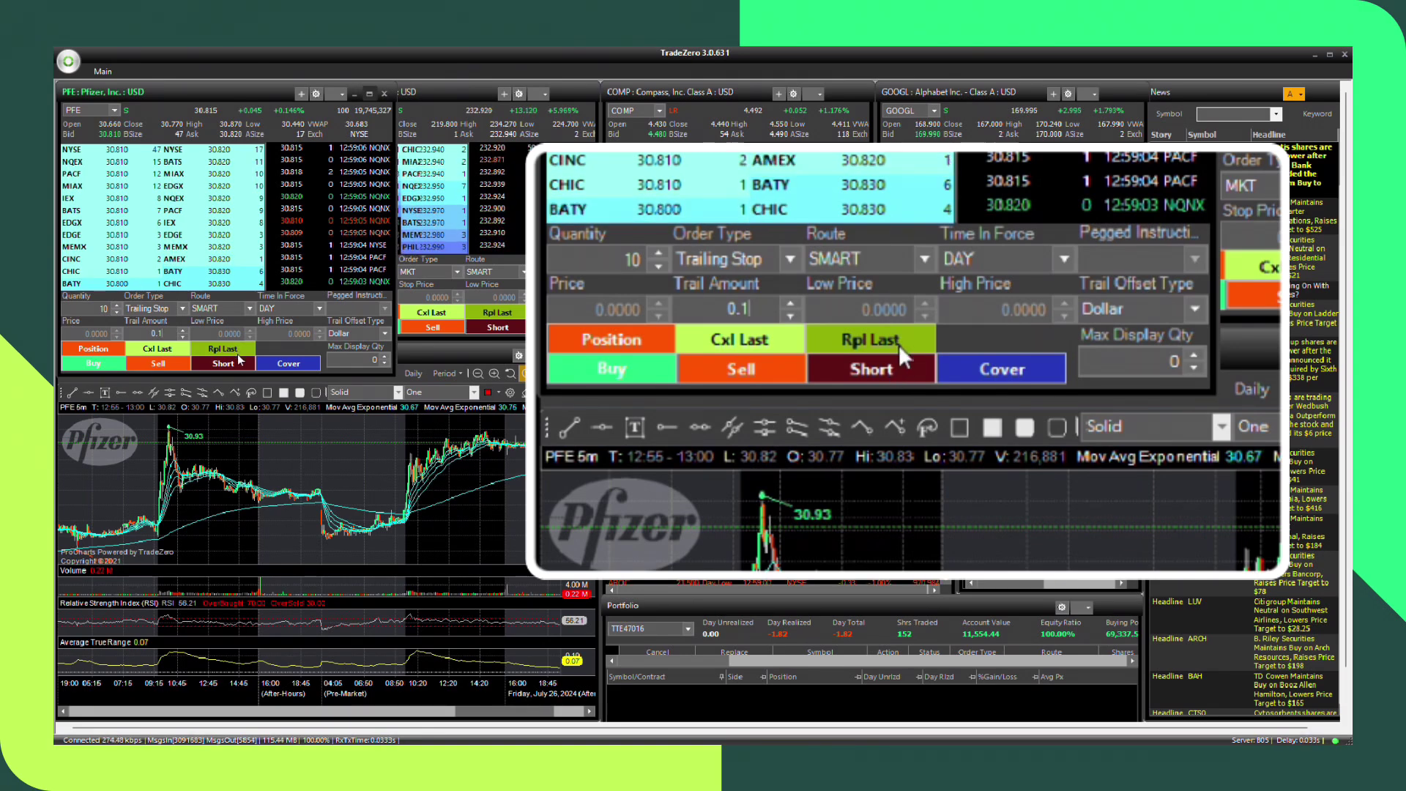
left_click(233, 362)
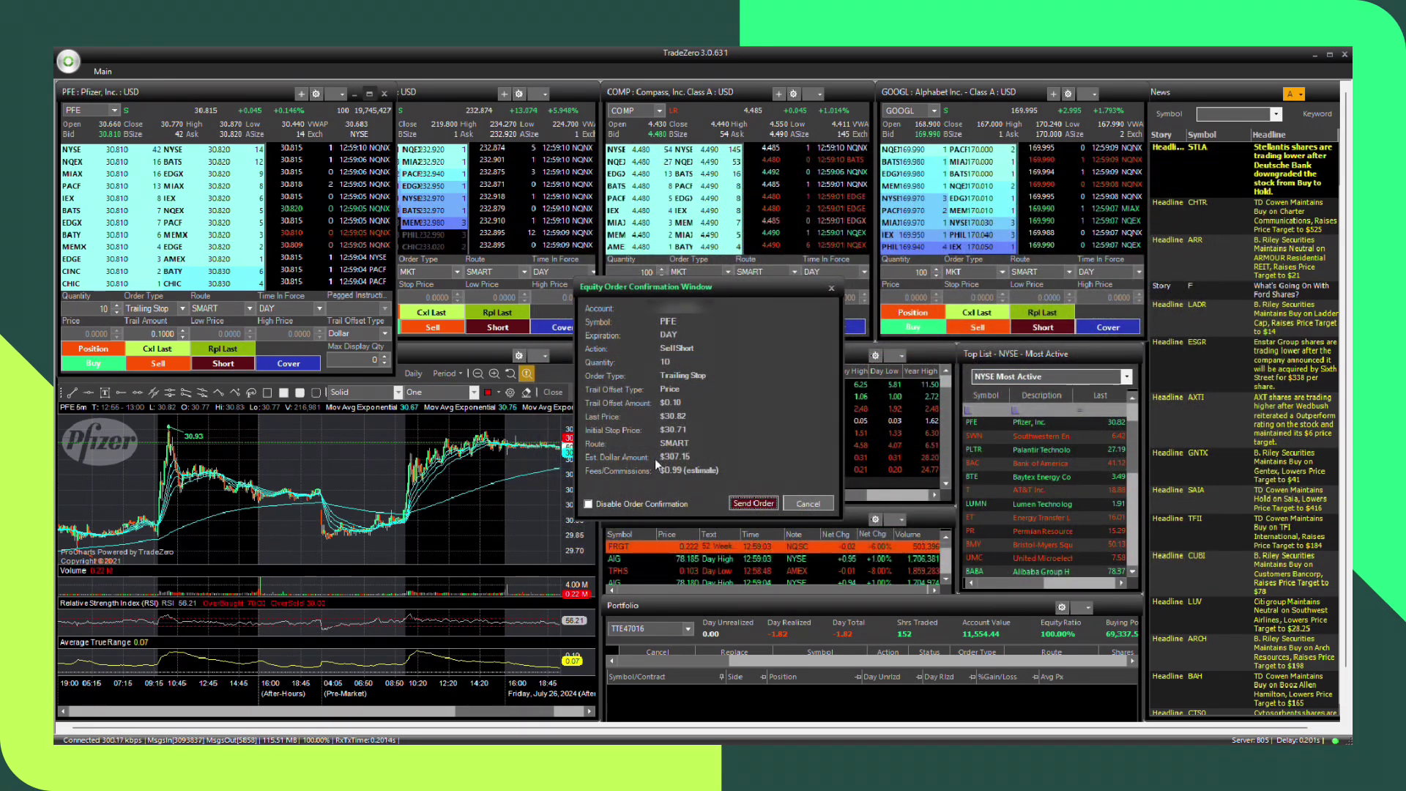
left_click(763, 500)
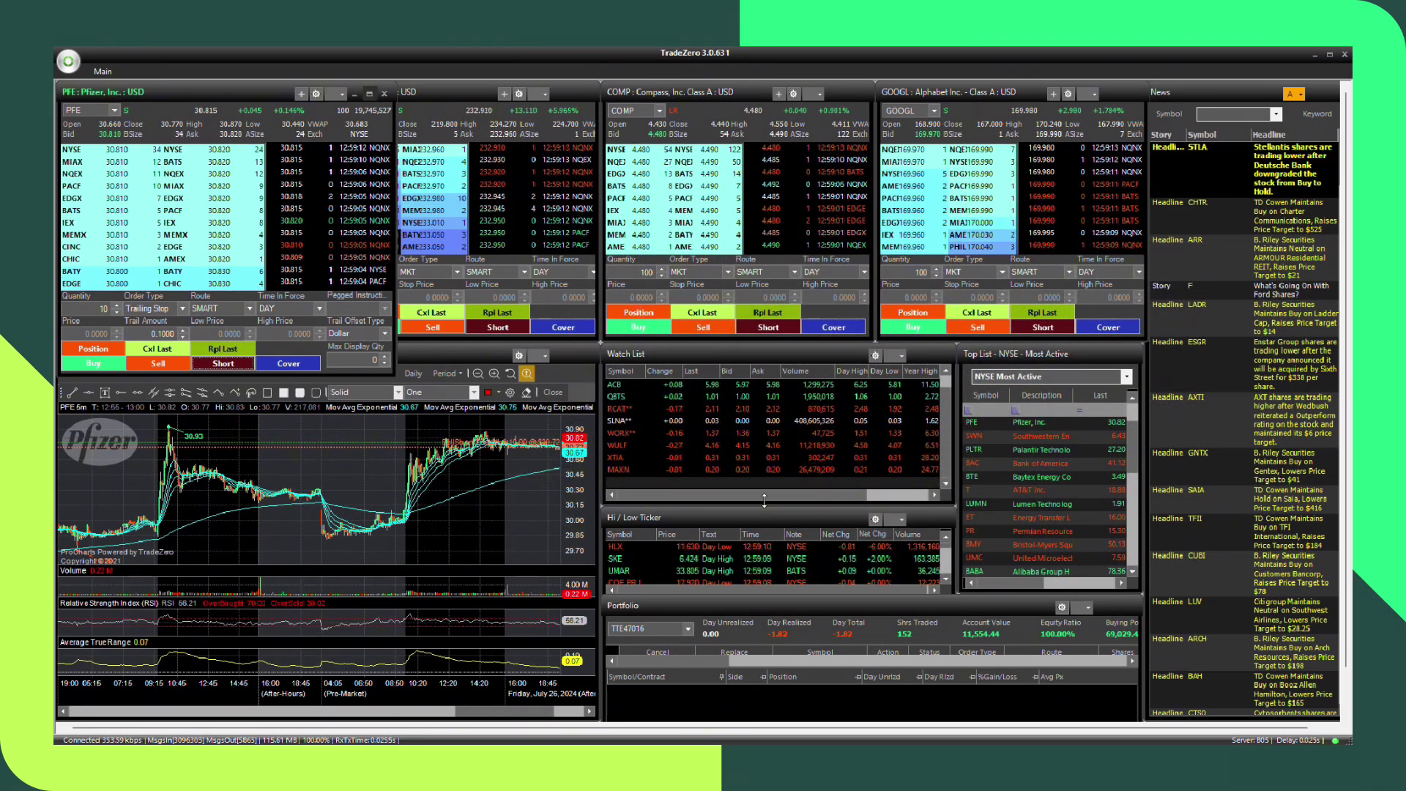
Send a buy-to-cover trailing stop on the 100-share SNGX short, trailing 0.40.
left_click(557, 364)
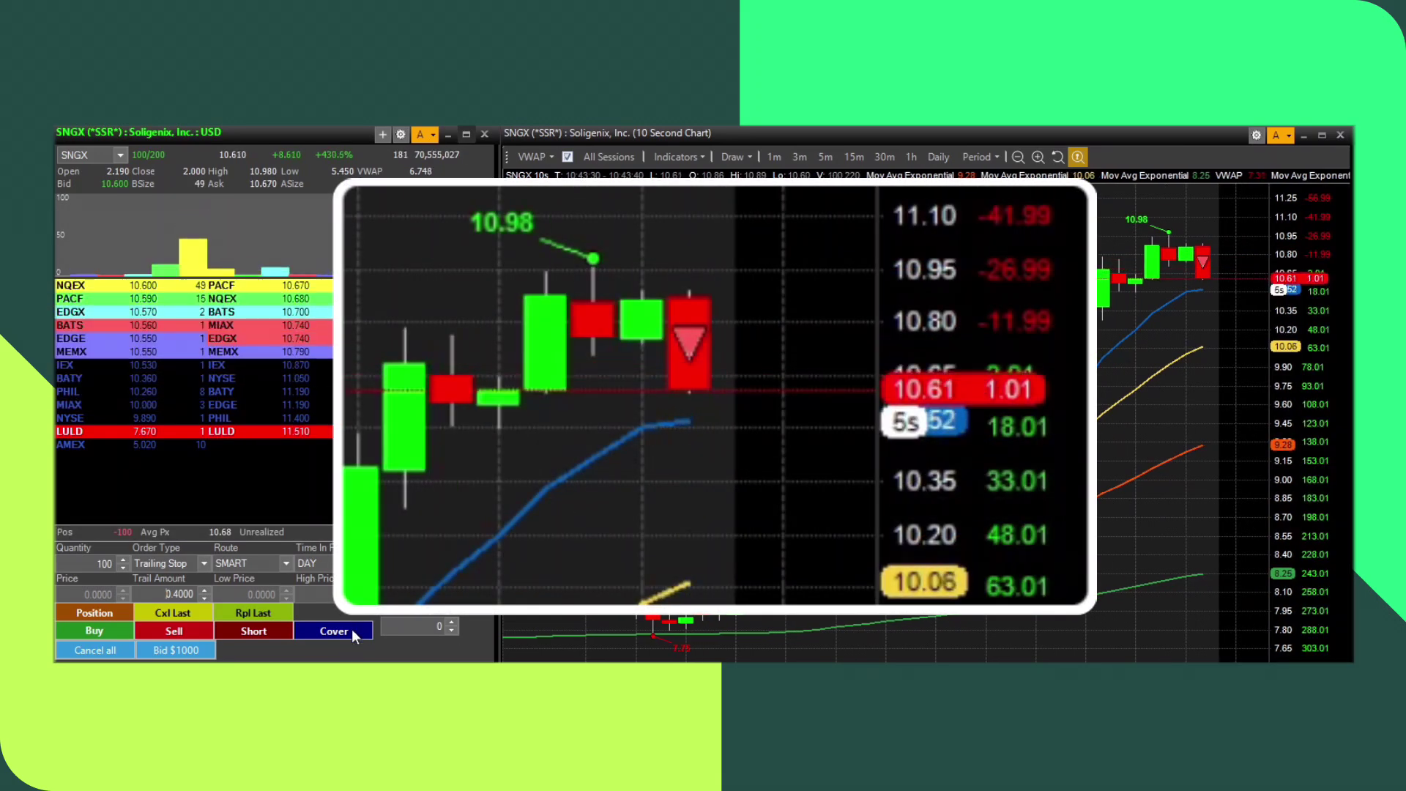
left_click(352, 629)
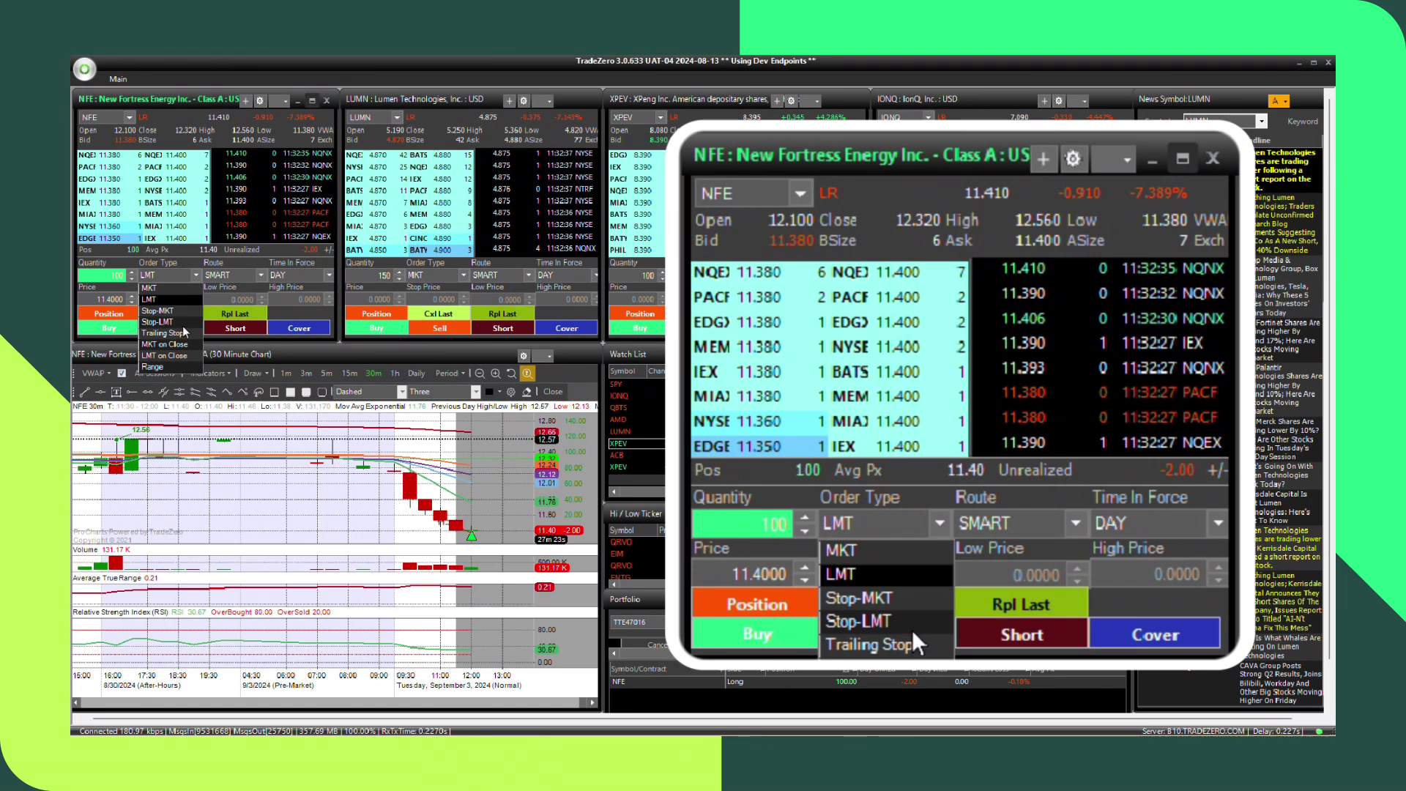
Choose Trailing Stop for the NFE exit and raise the trail amount toward 2 percent.
left_click(909, 636)
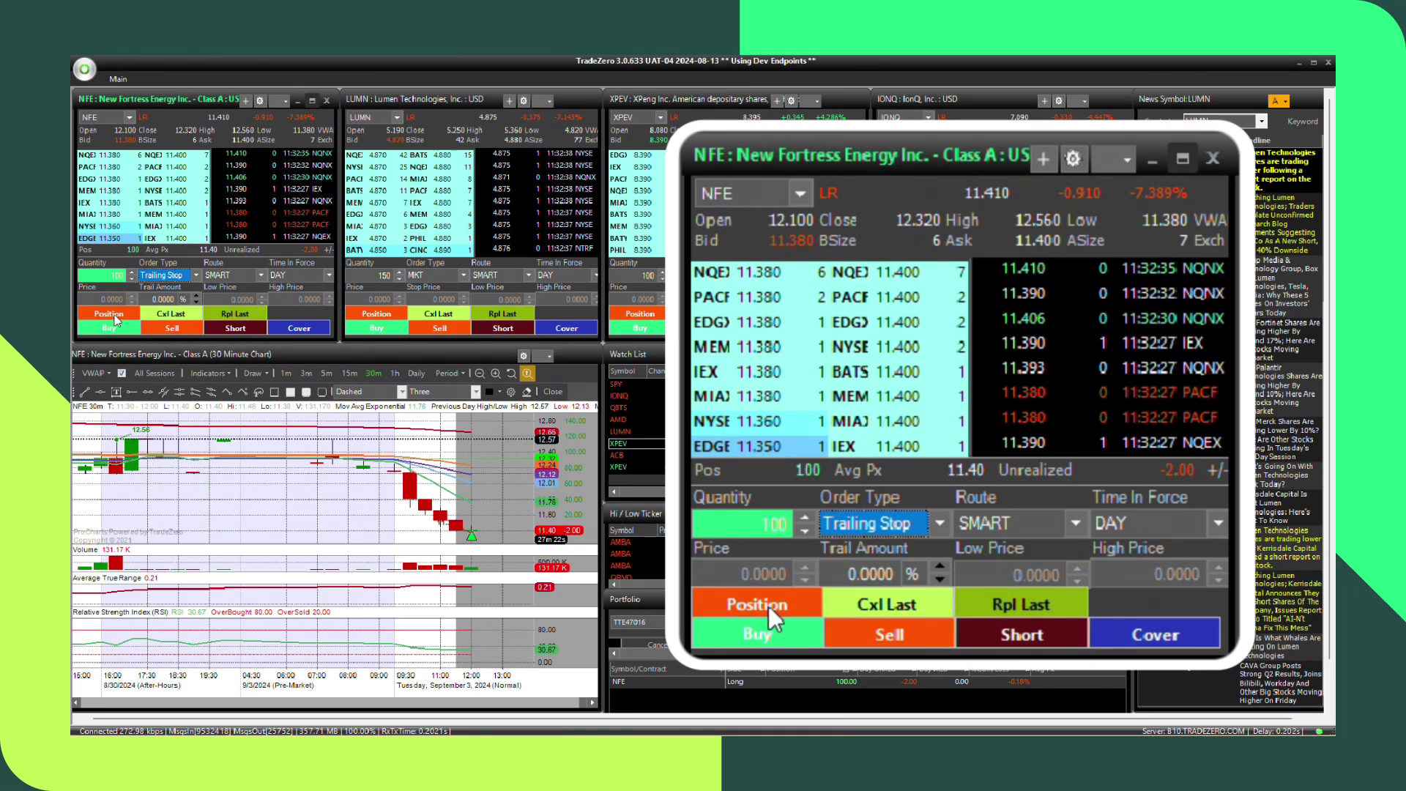
left_click(913, 579)
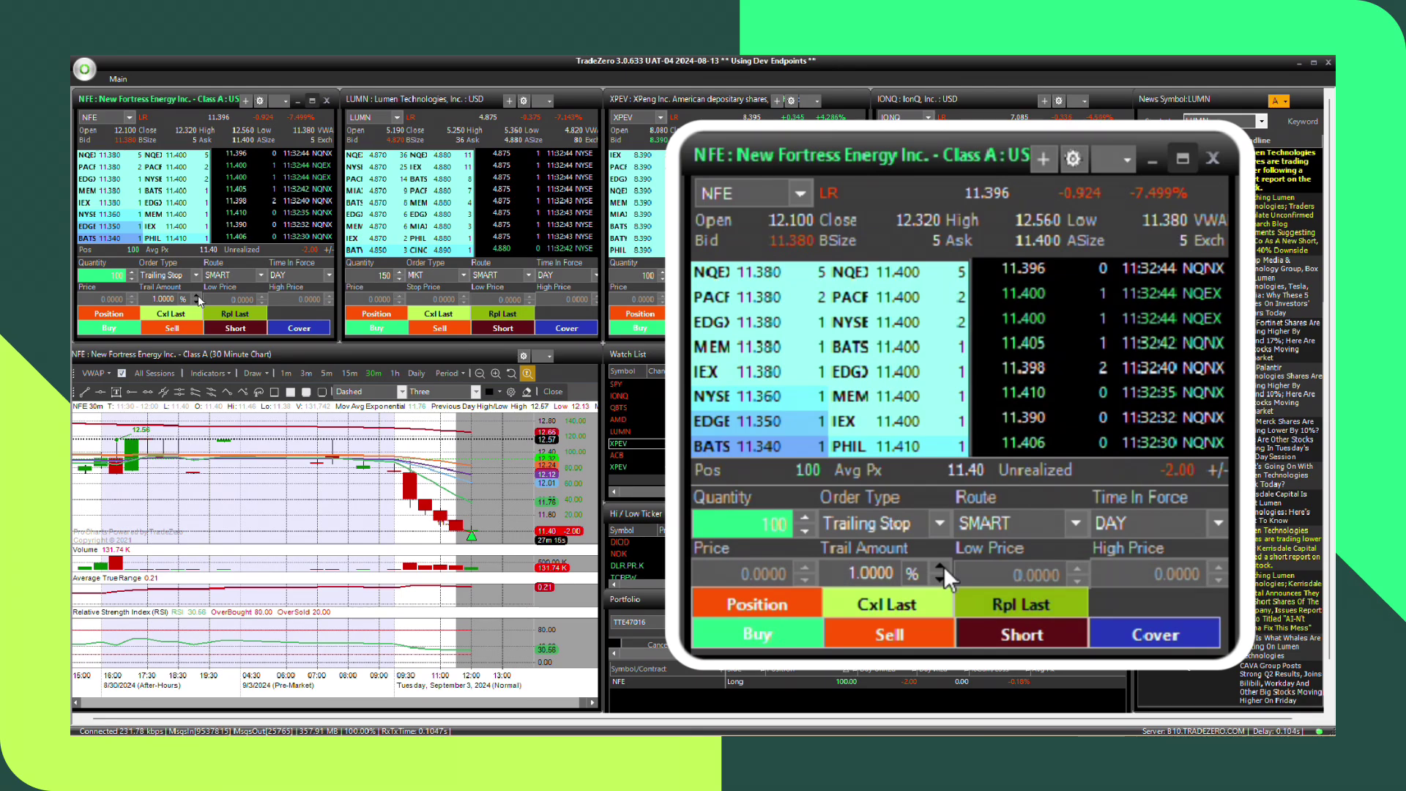
left_click(942, 568)
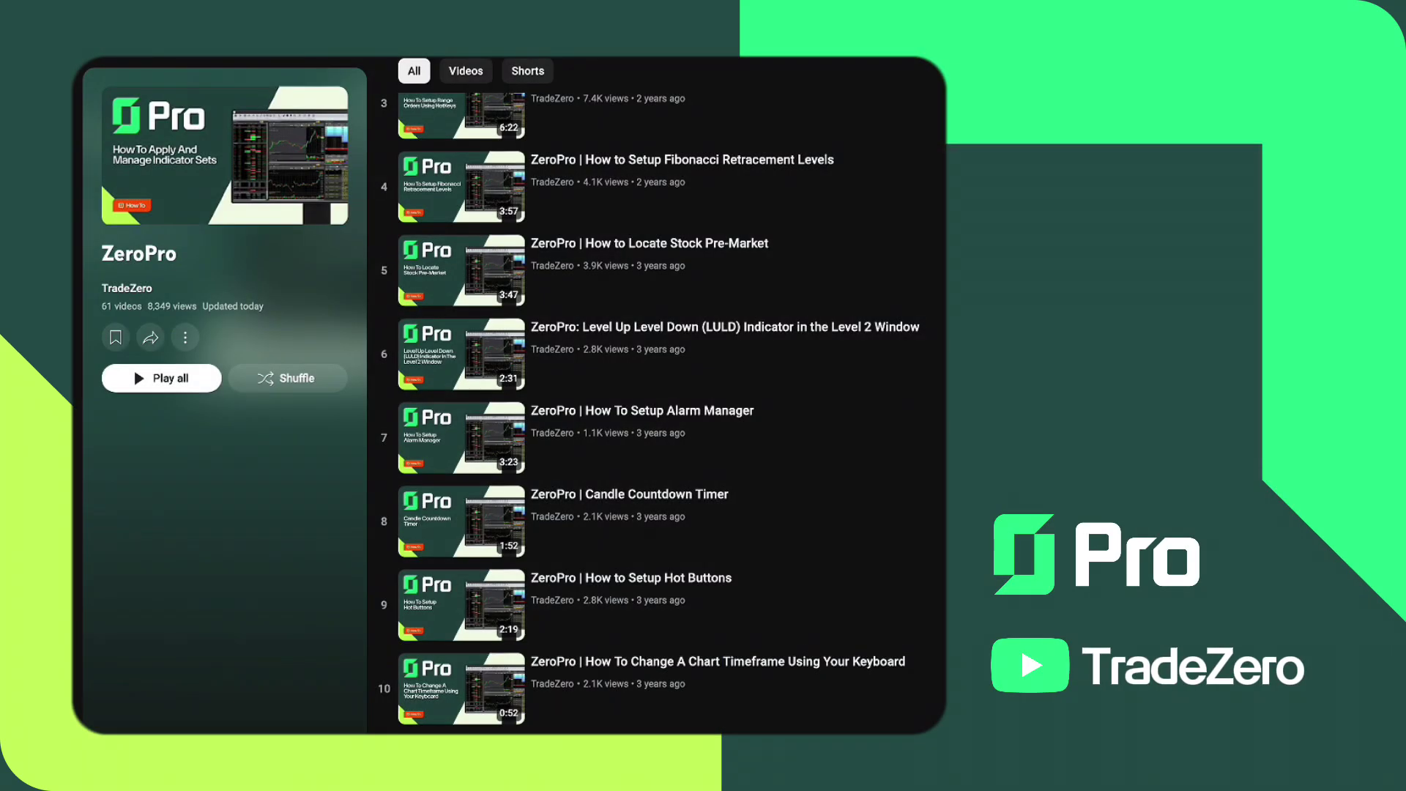